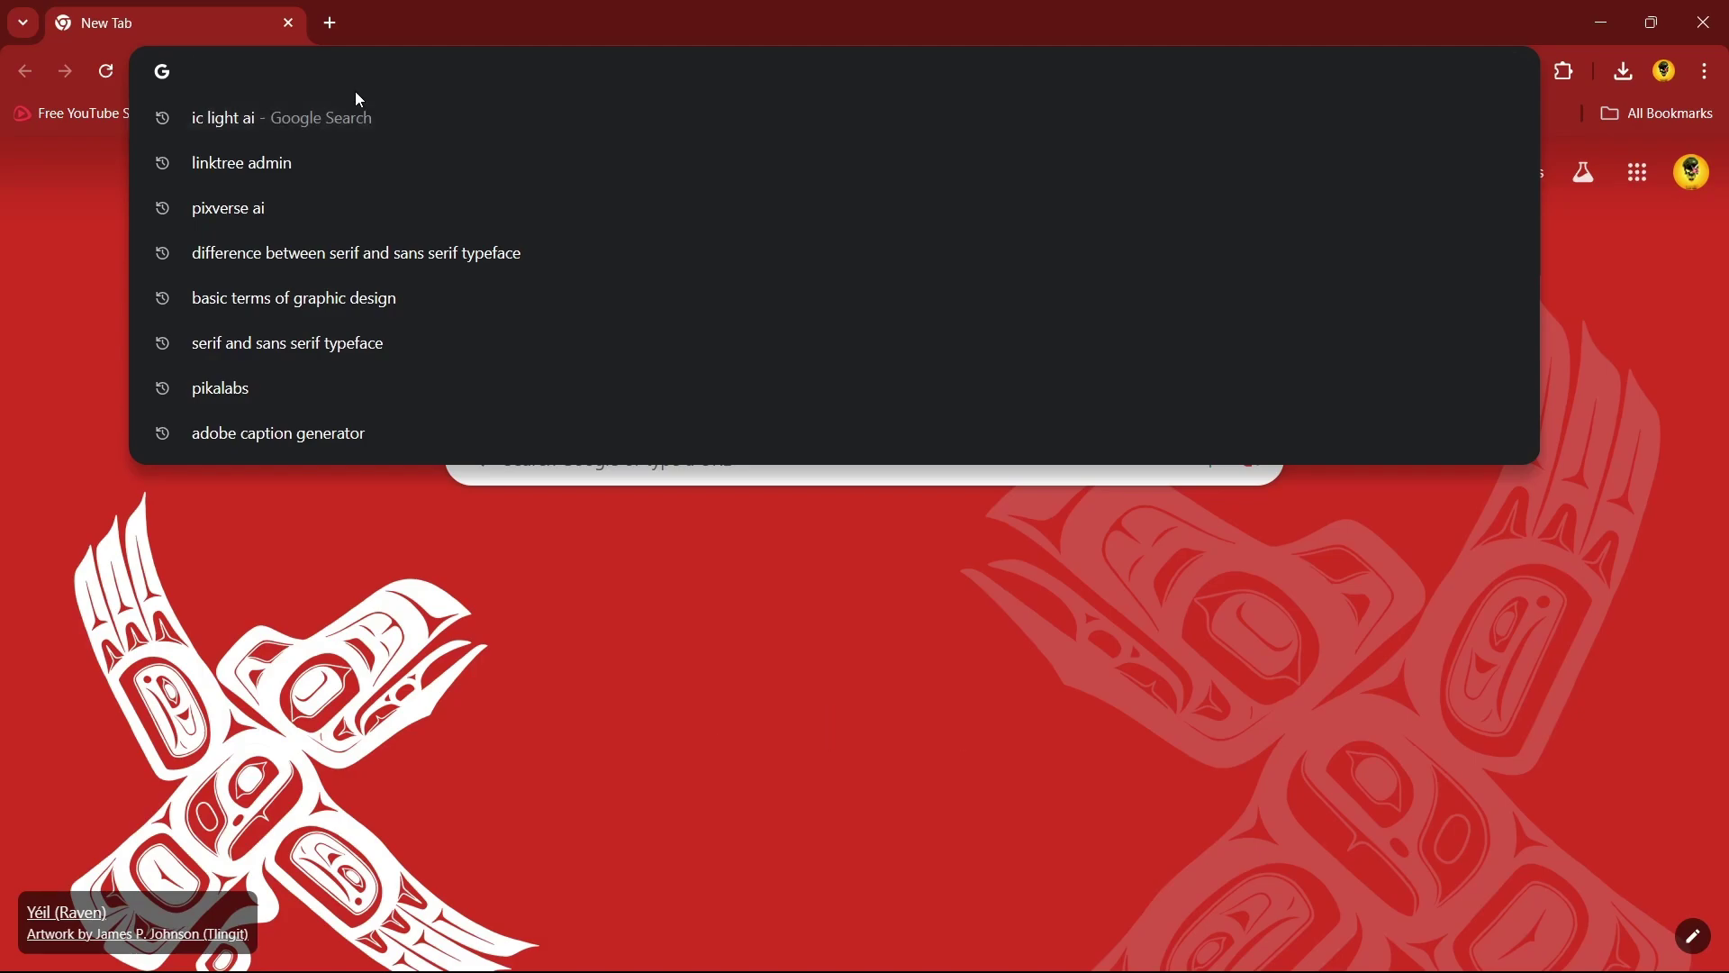
Search Chrome for 'ic light ai' to reach the IC-Light Hugging Face Space.
text(ic li)
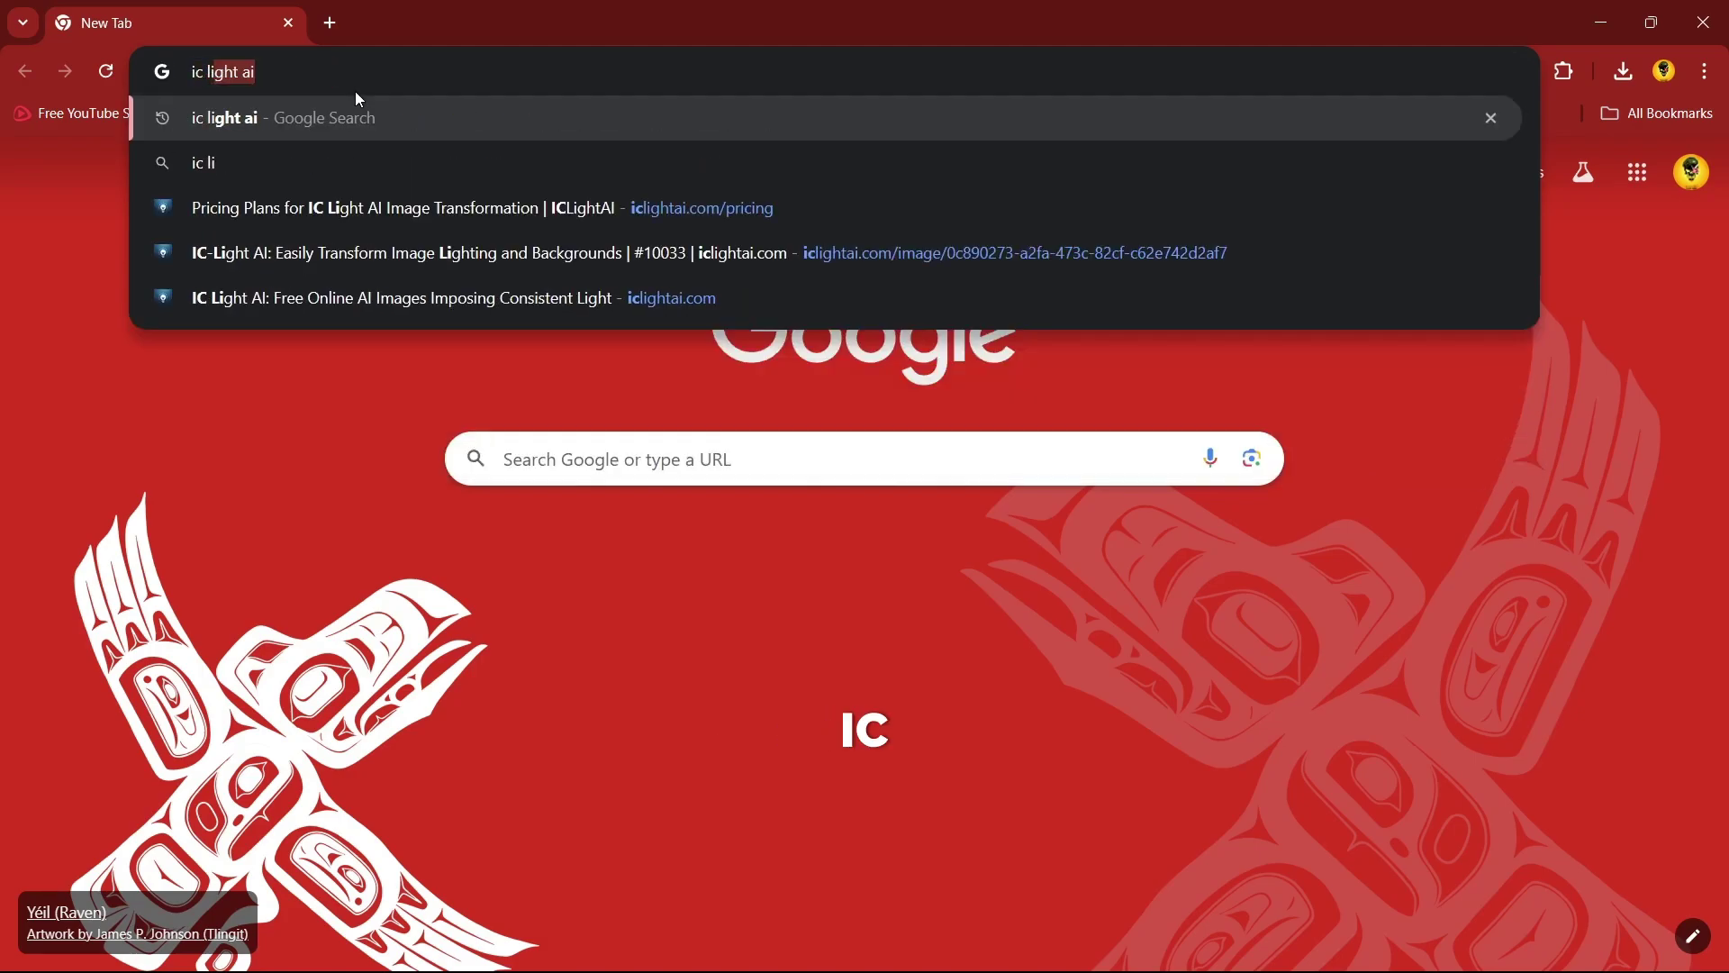
text(ght ai)
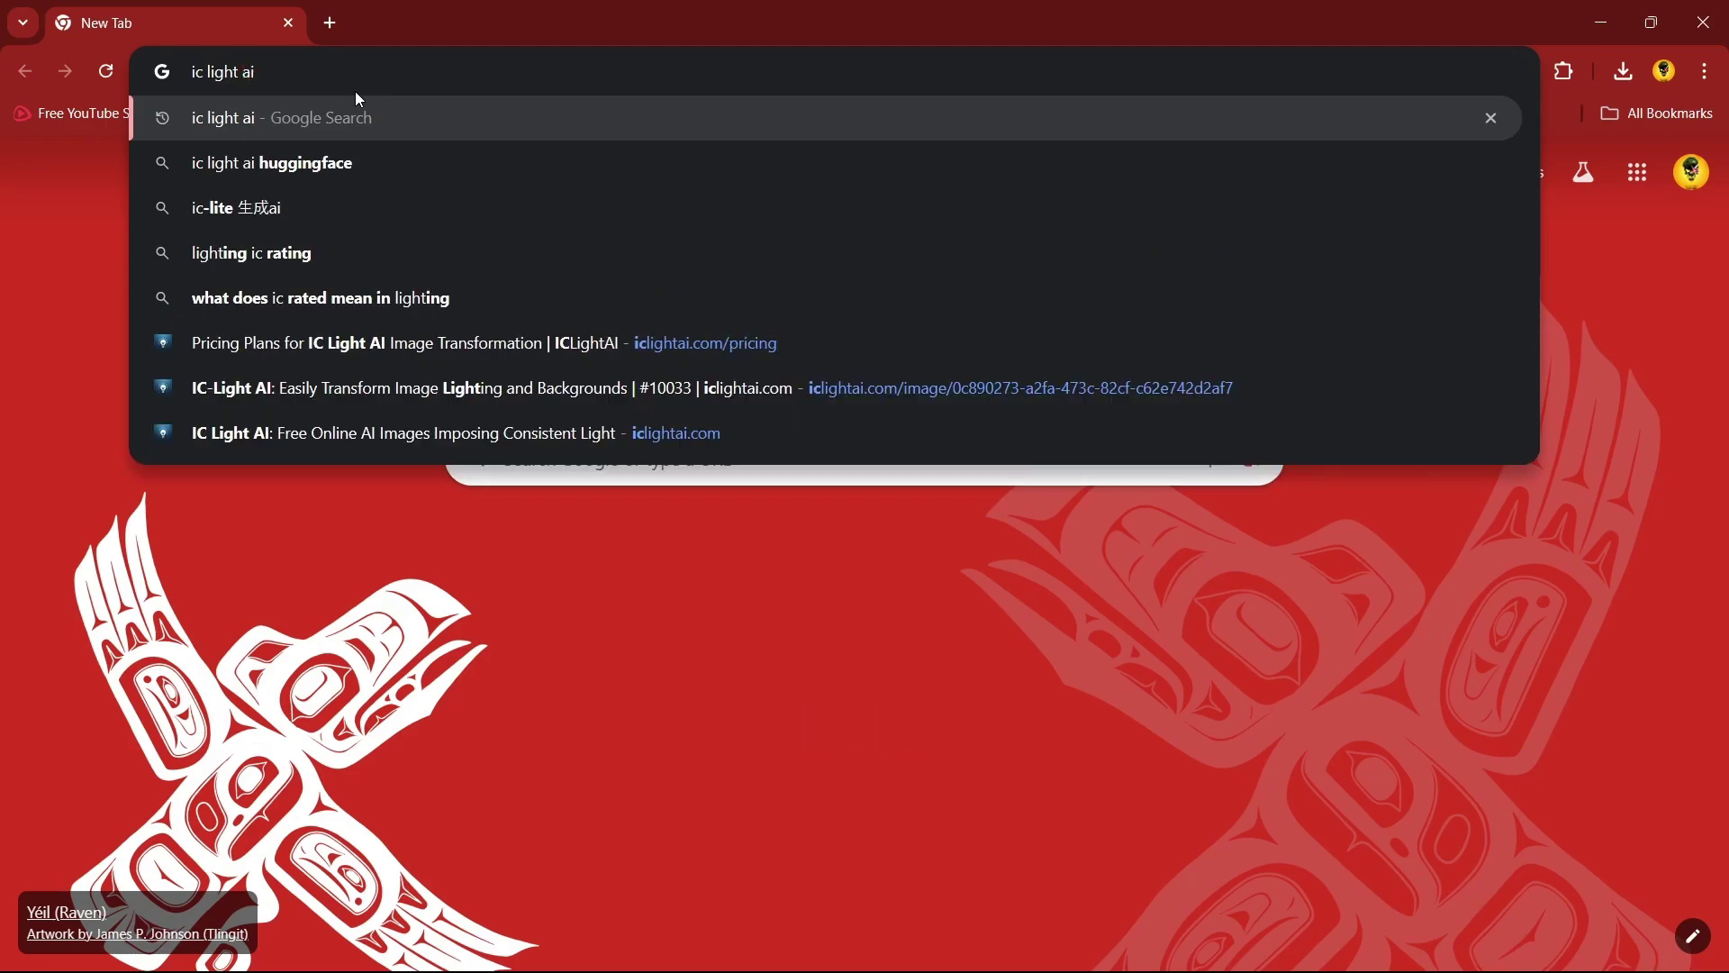
key(Return)
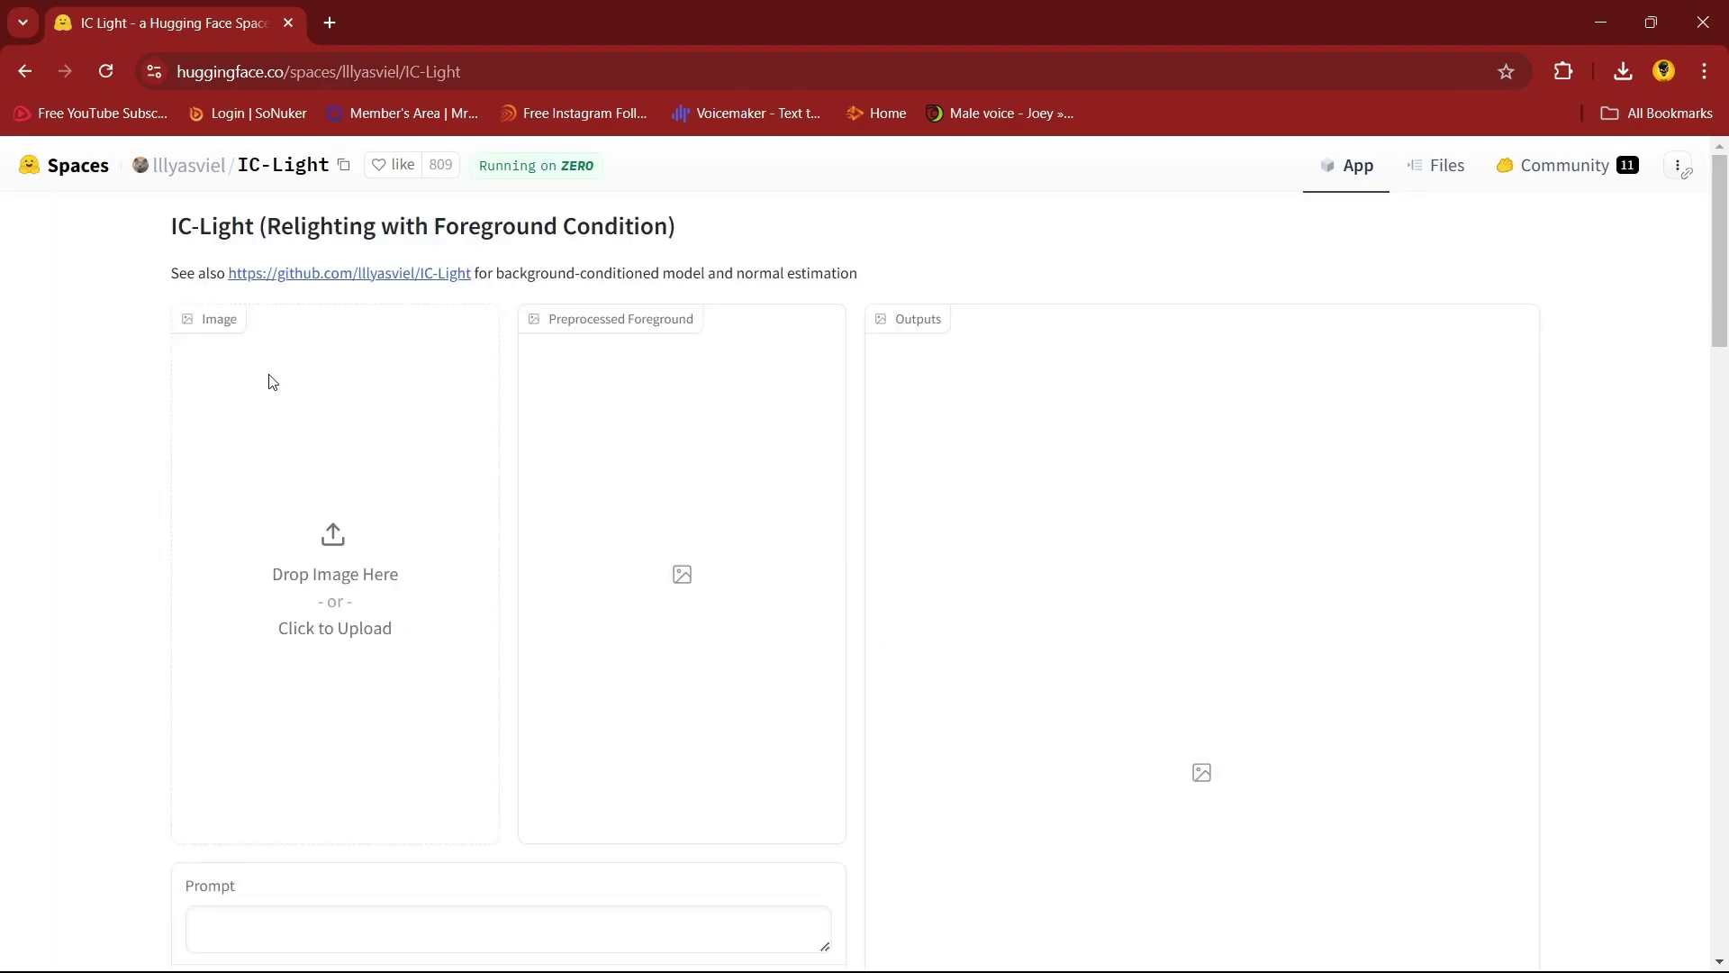
Upload the medium-shot-pastor-wearing-black-shirt photo from Downloads as the input image.
scroll(235, 440, down, 2)
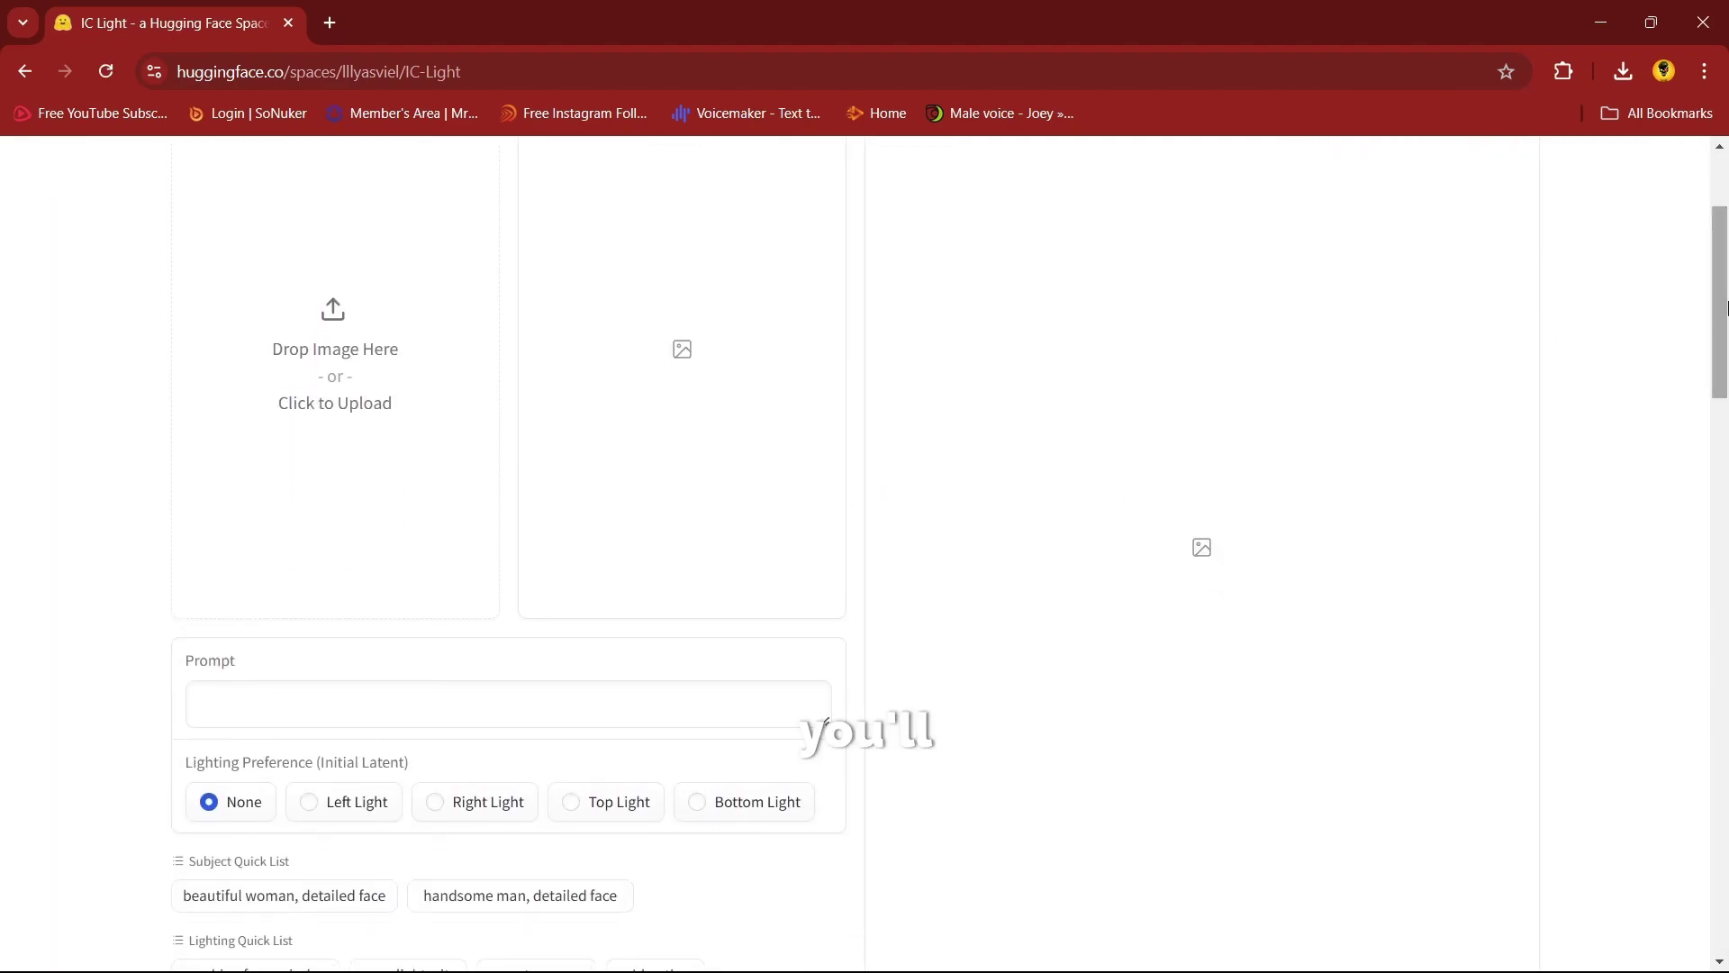
drag(1725, 308, 1725, 258)
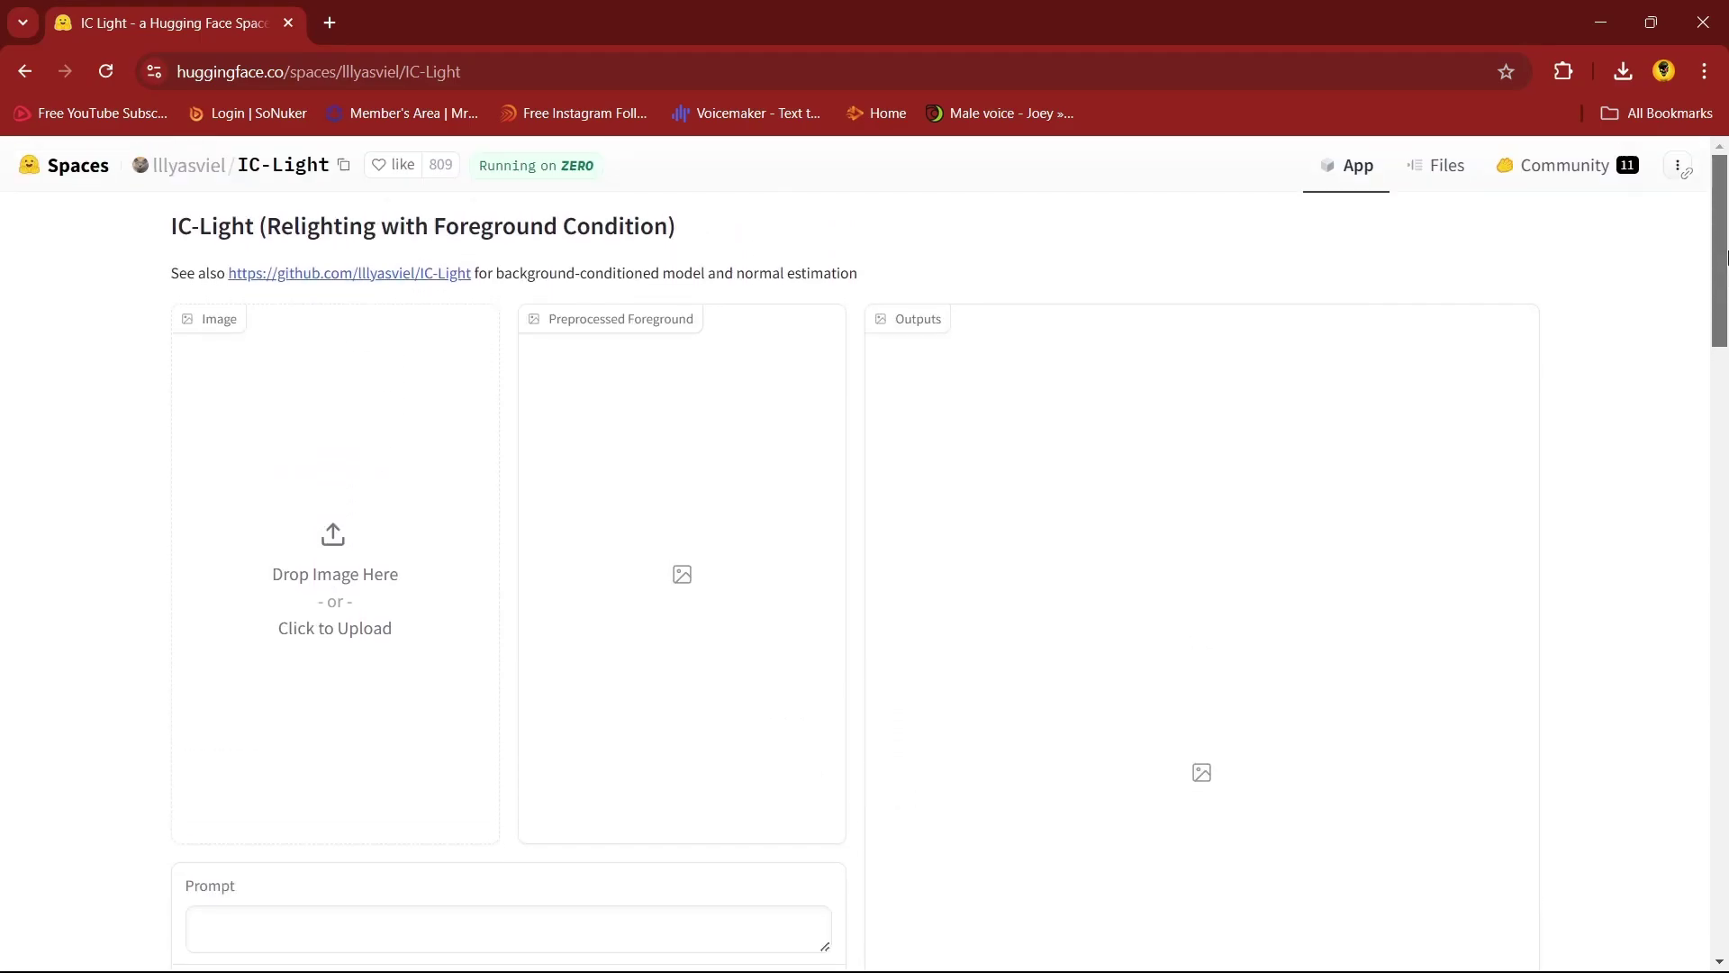
click(309, 472)
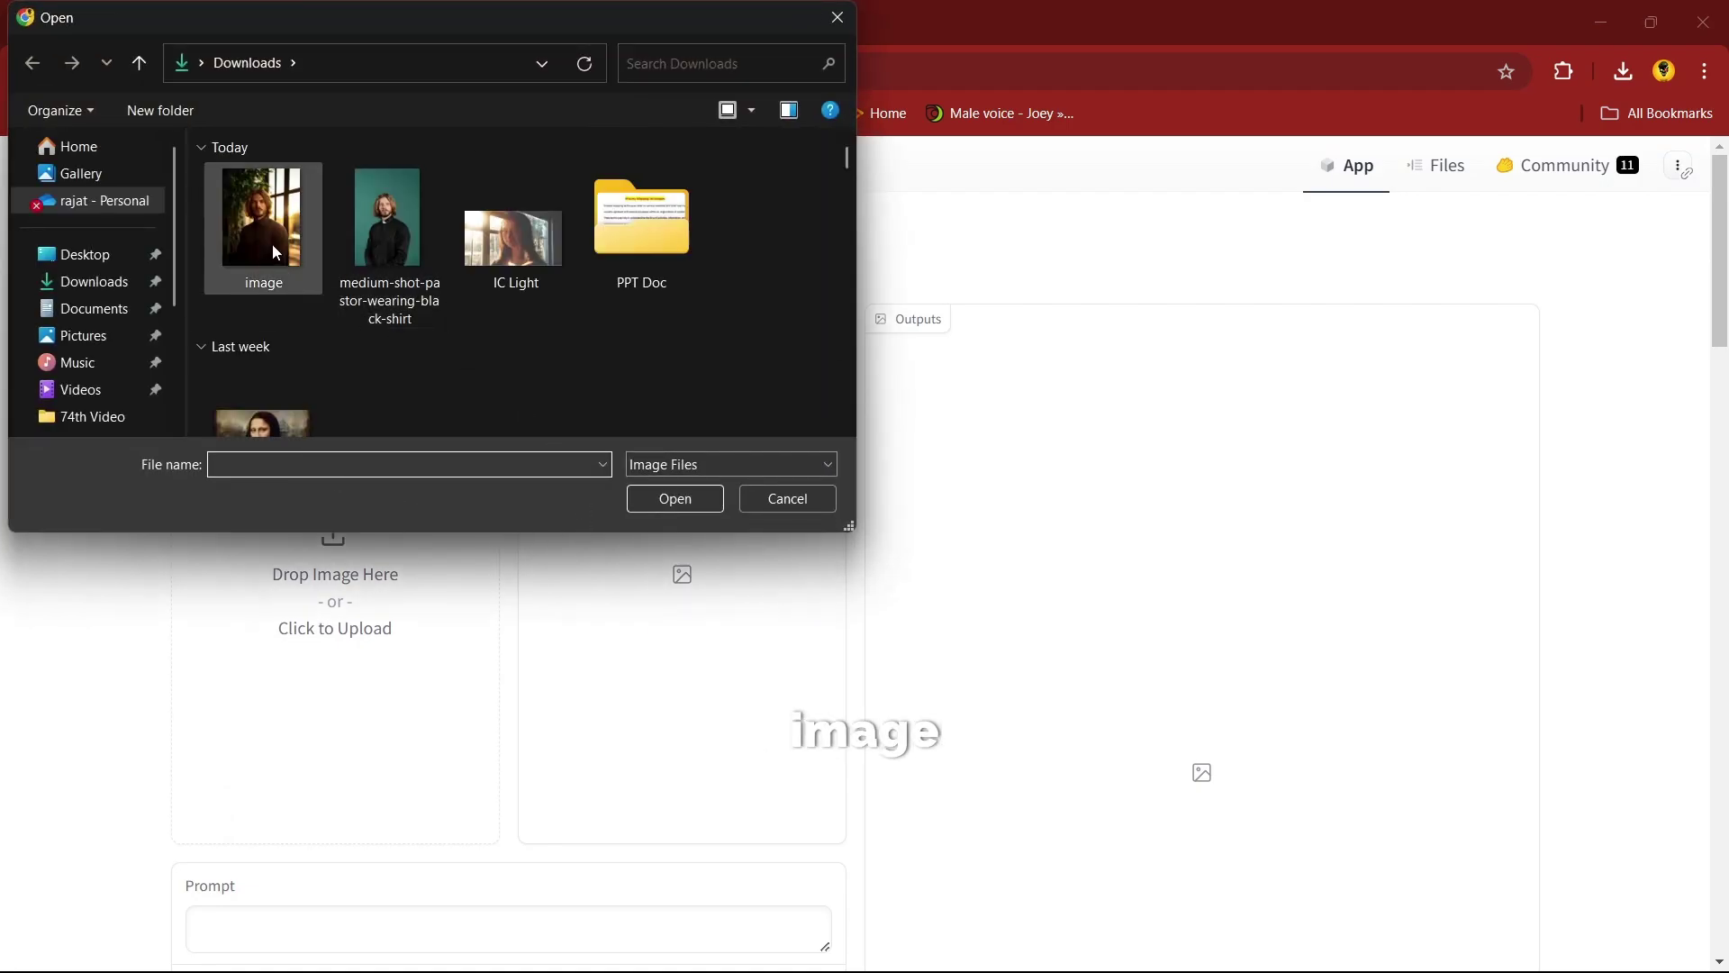
click(272, 241)
click(382, 245)
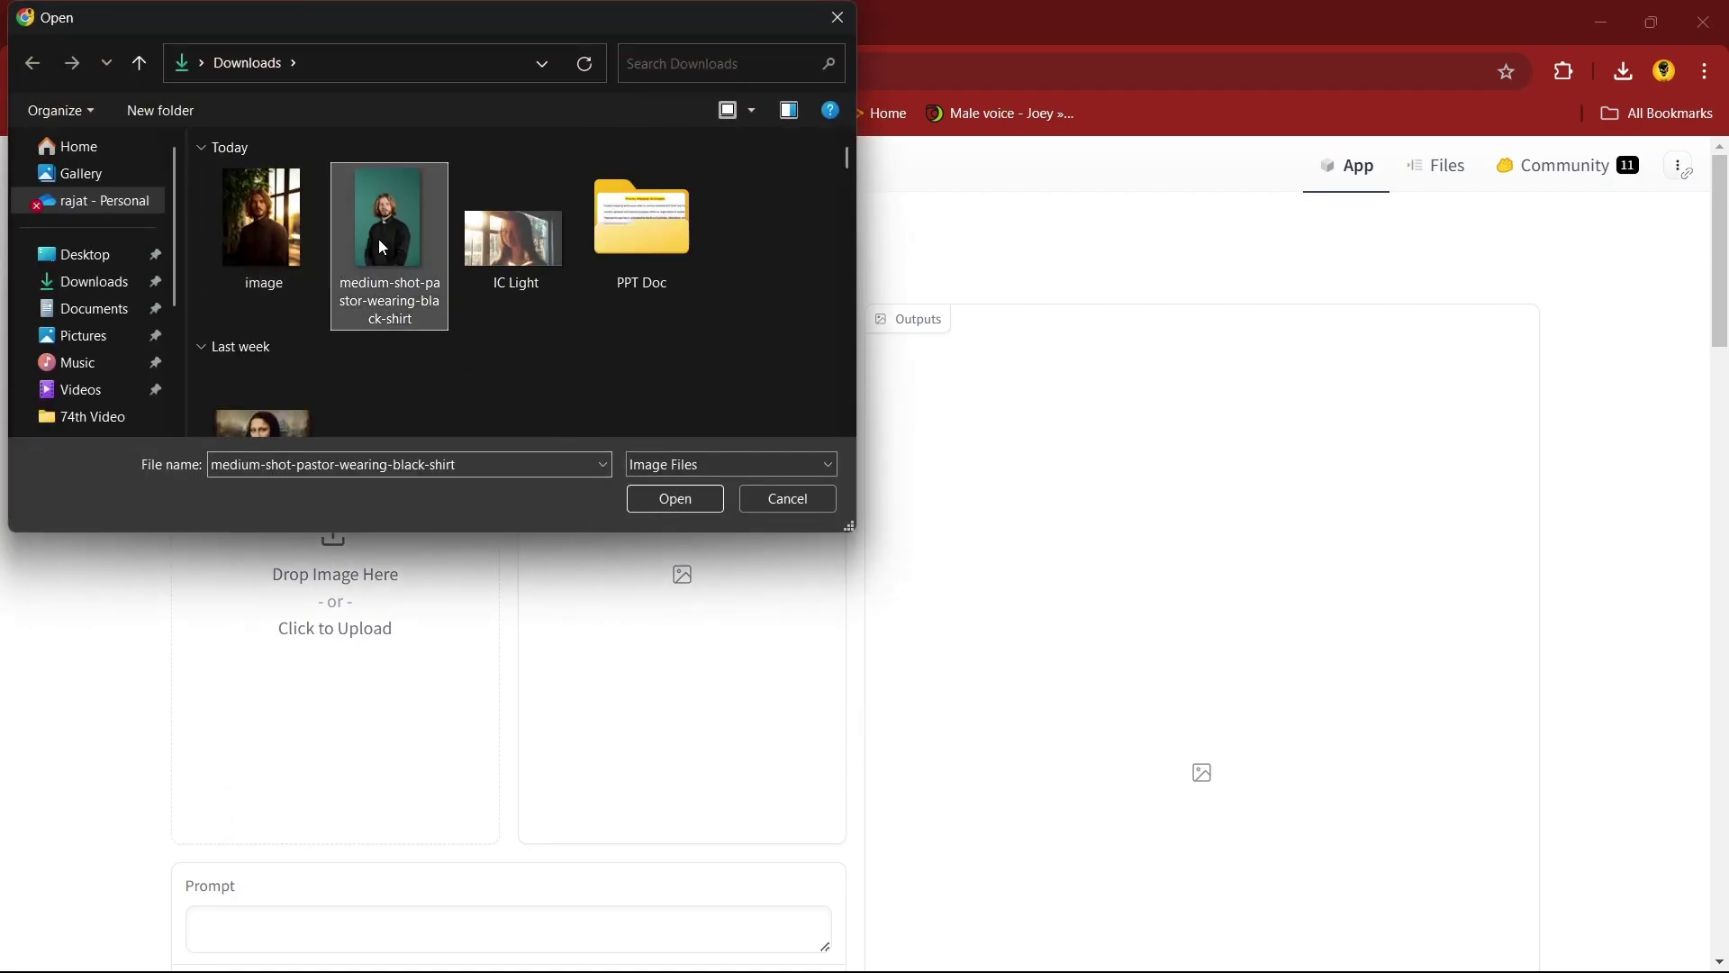
click(669, 501)
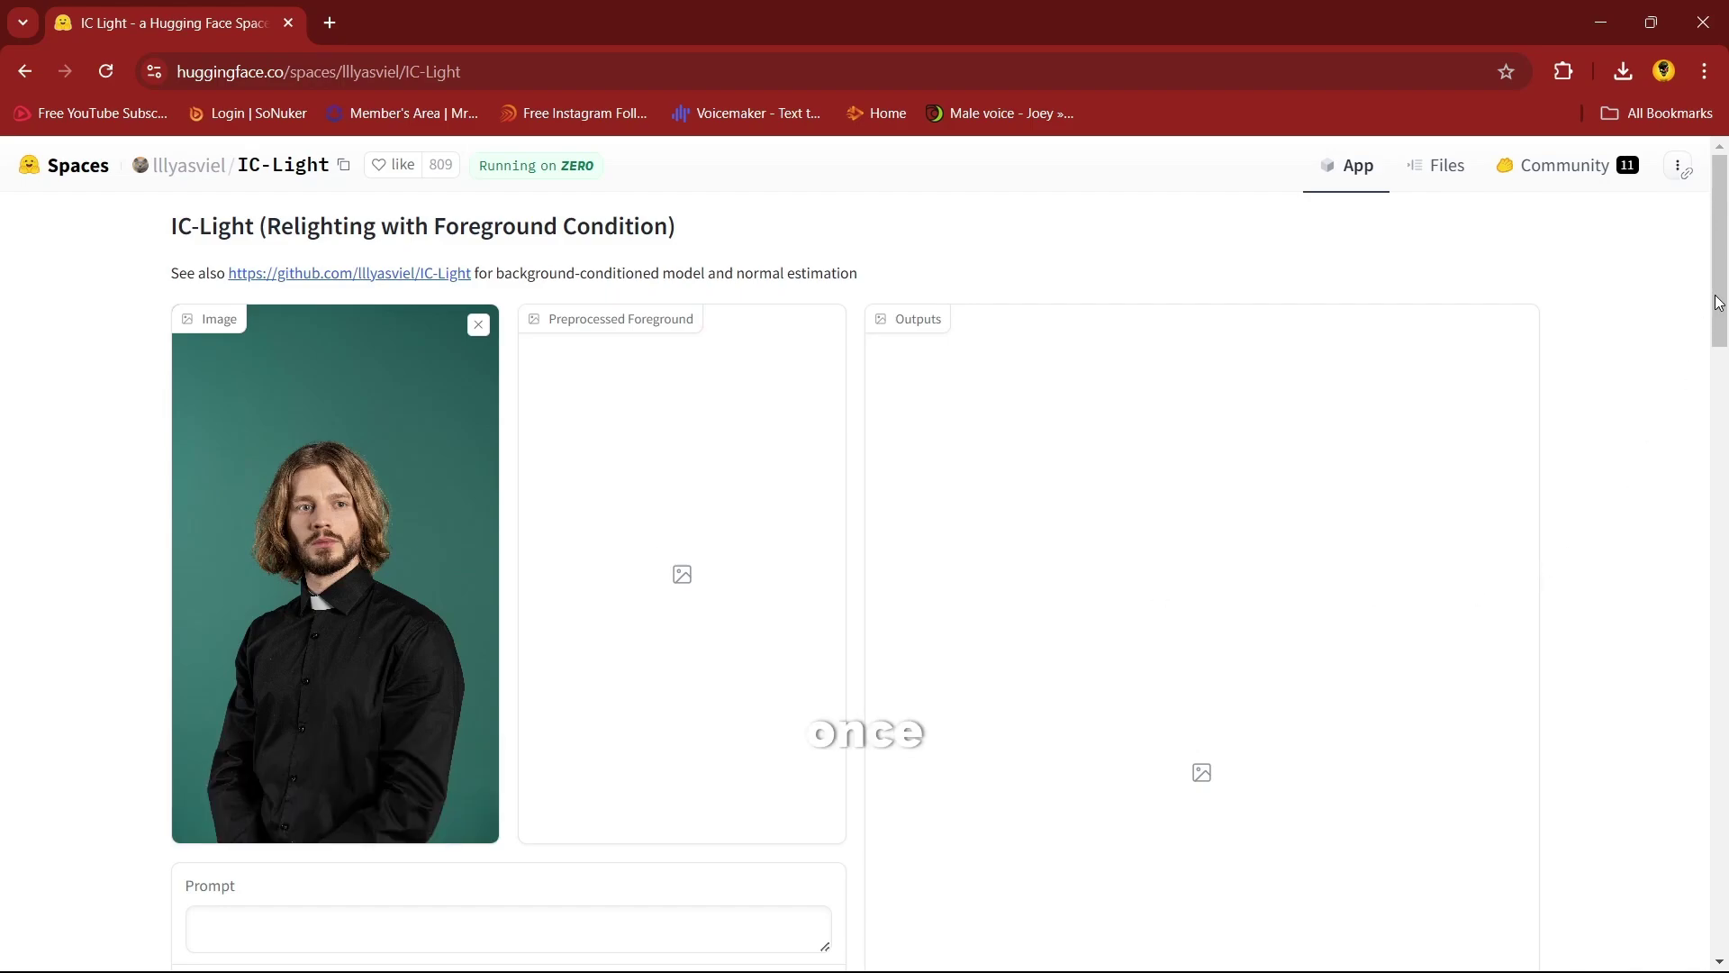
Set the lighting preference to Right Light.
drag(1720, 280, 1721, 389)
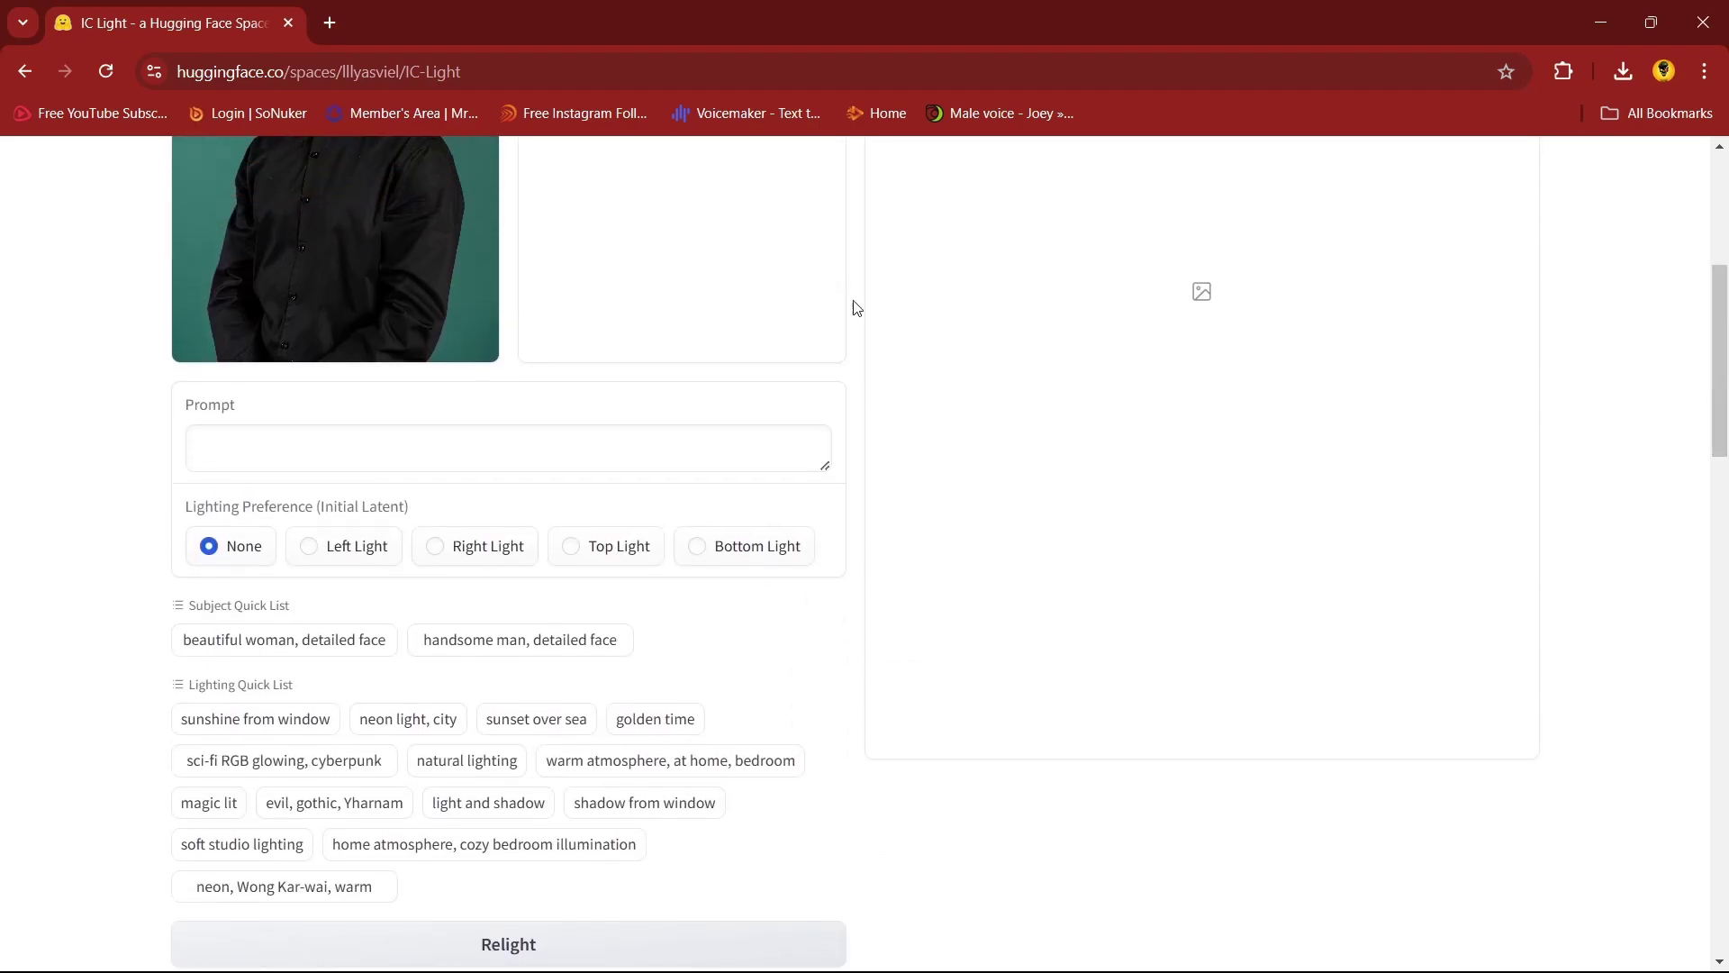
click(408, 444)
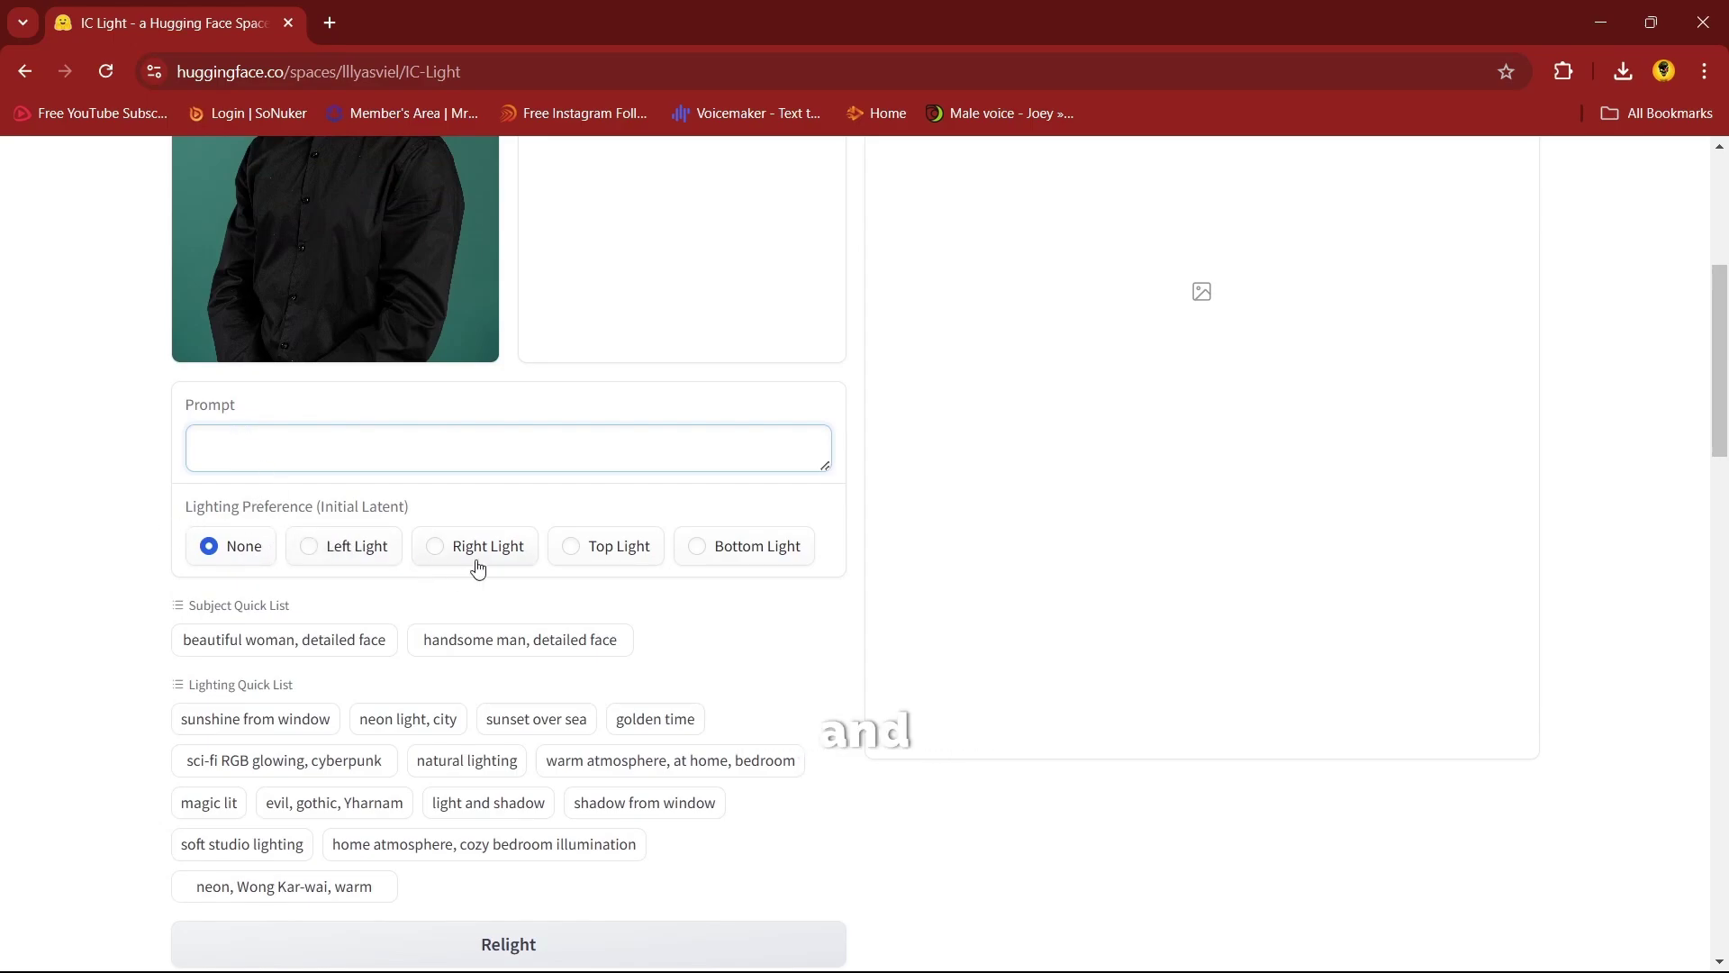
click(378, 551)
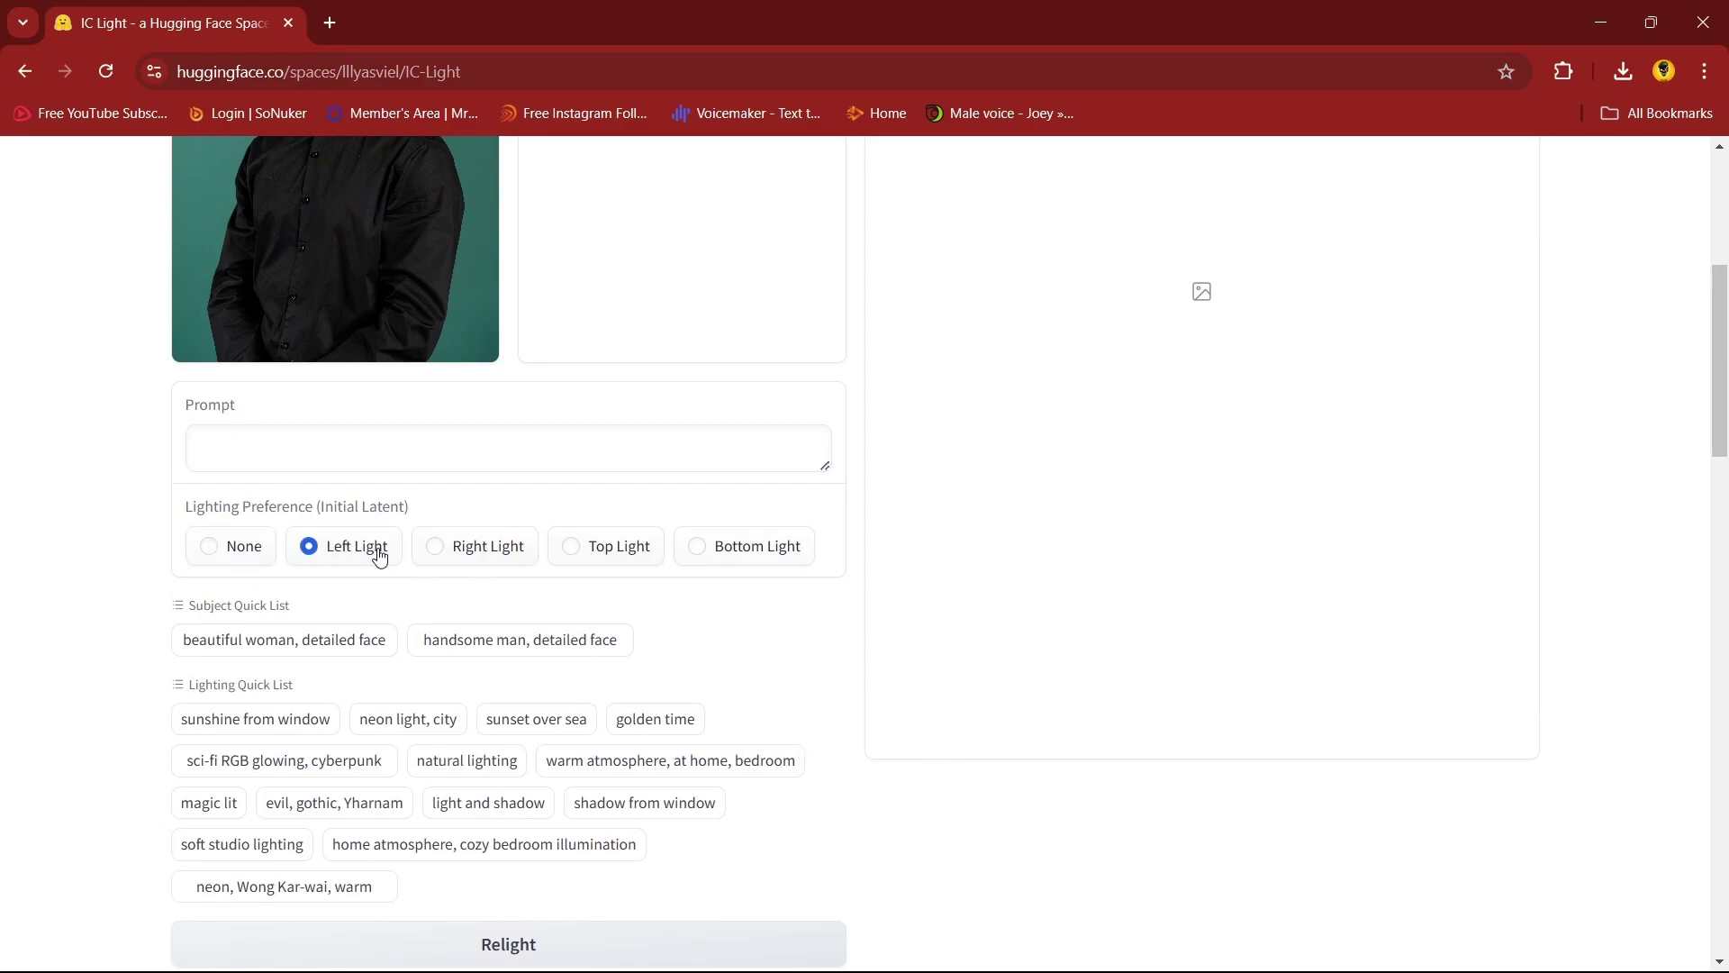
click(501, 560)
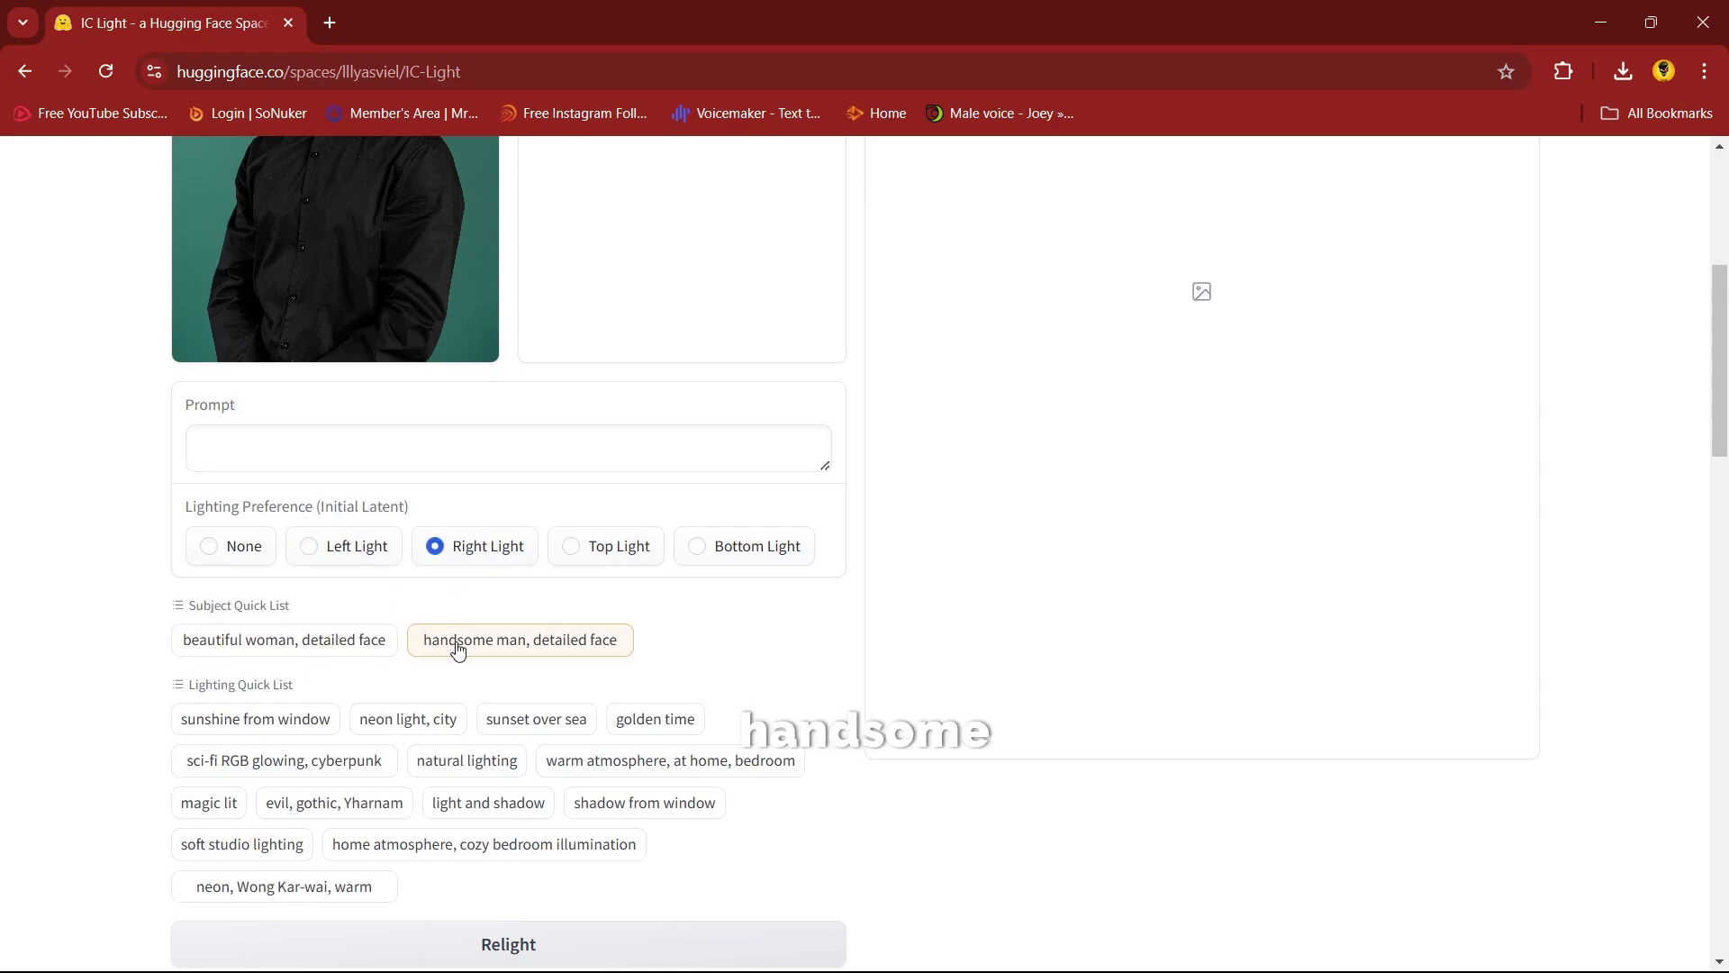
Build the prompt 'handsome man, detailed face, natural lighting' from the quick-list chips.
click(531, 640)
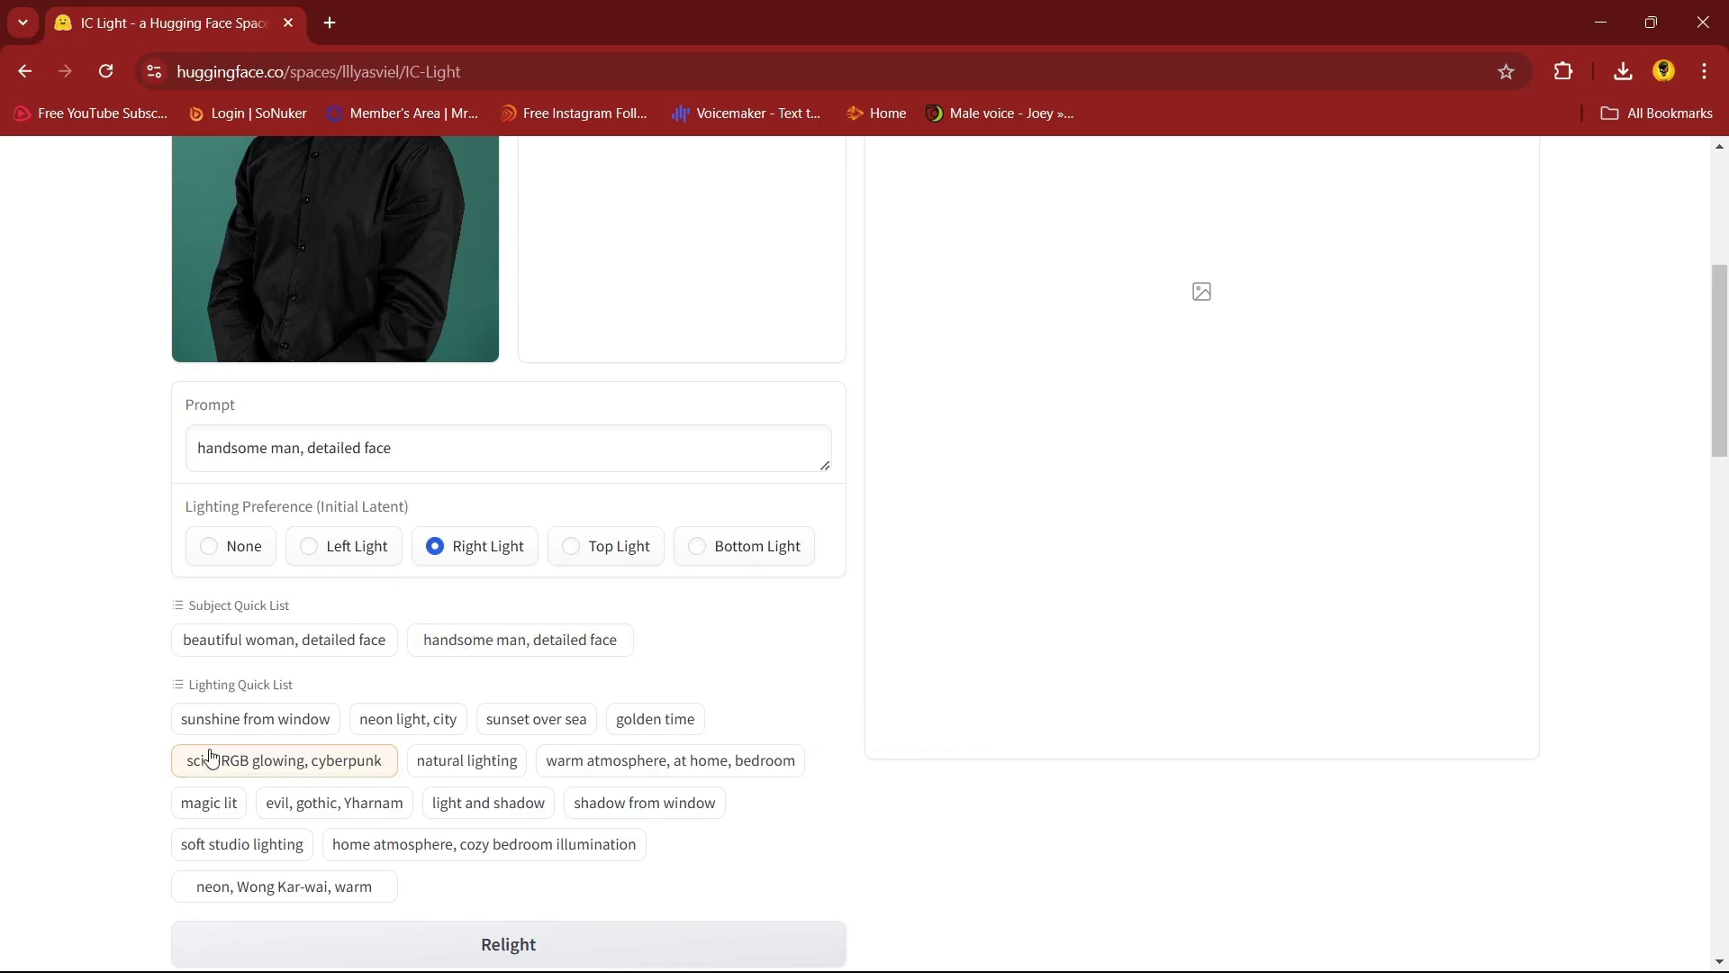
scroll(1700, 474, down, 2)
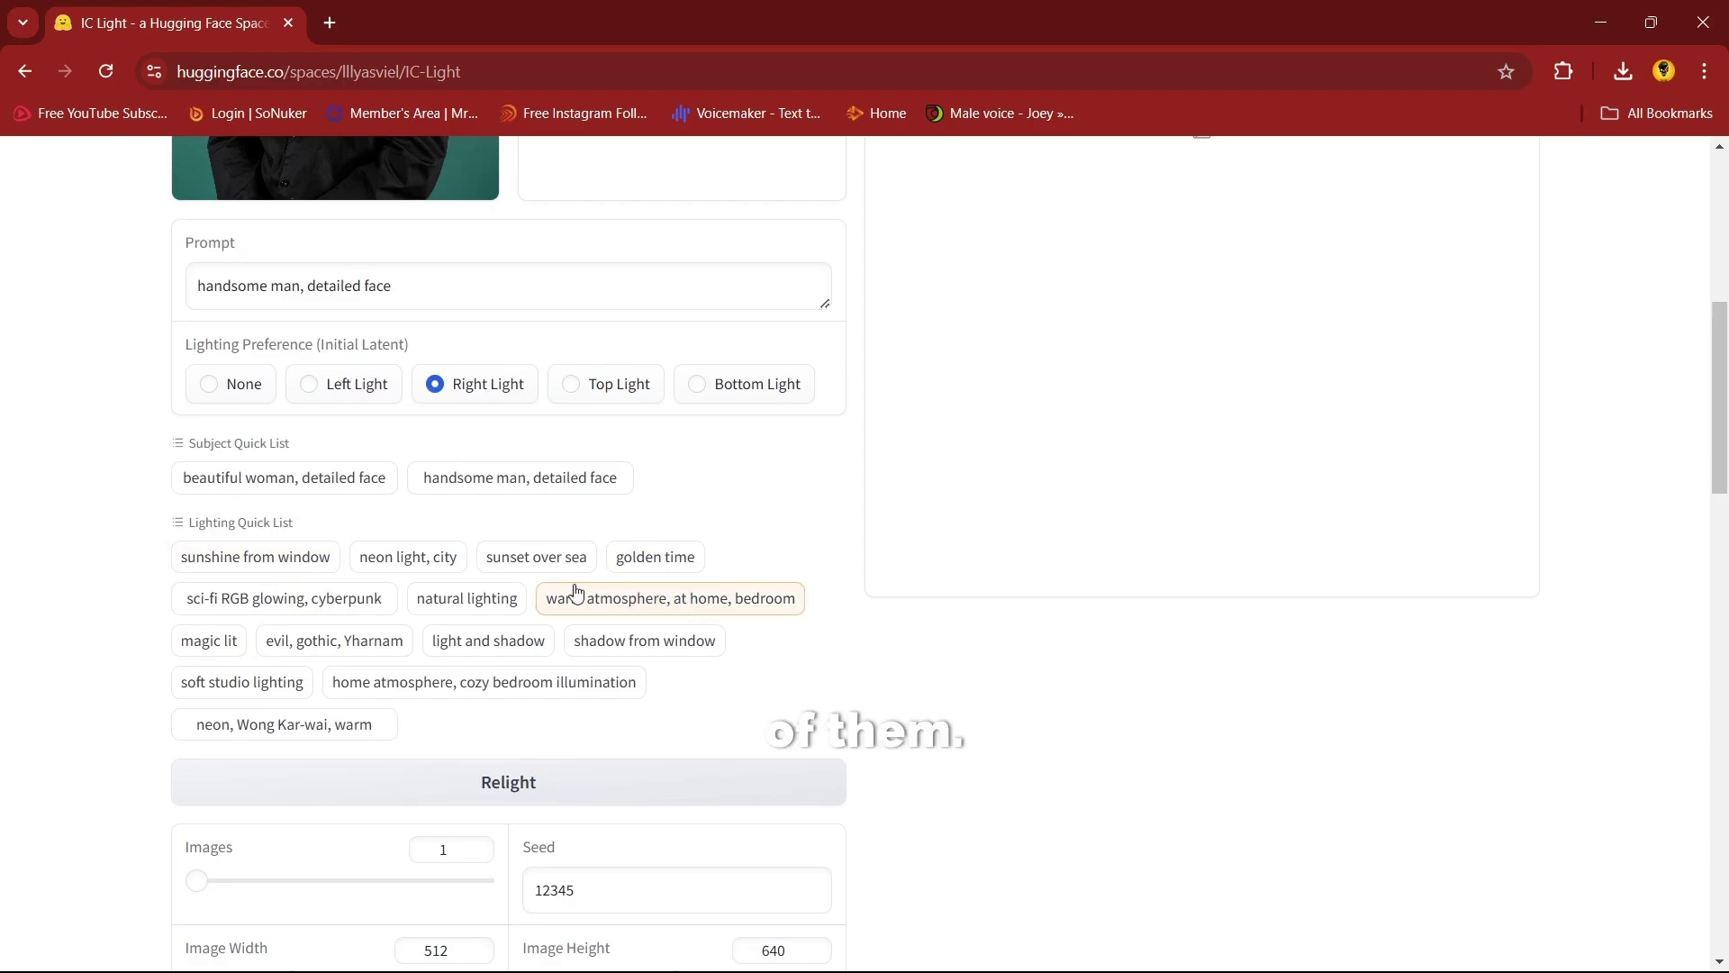
click(455, 610)
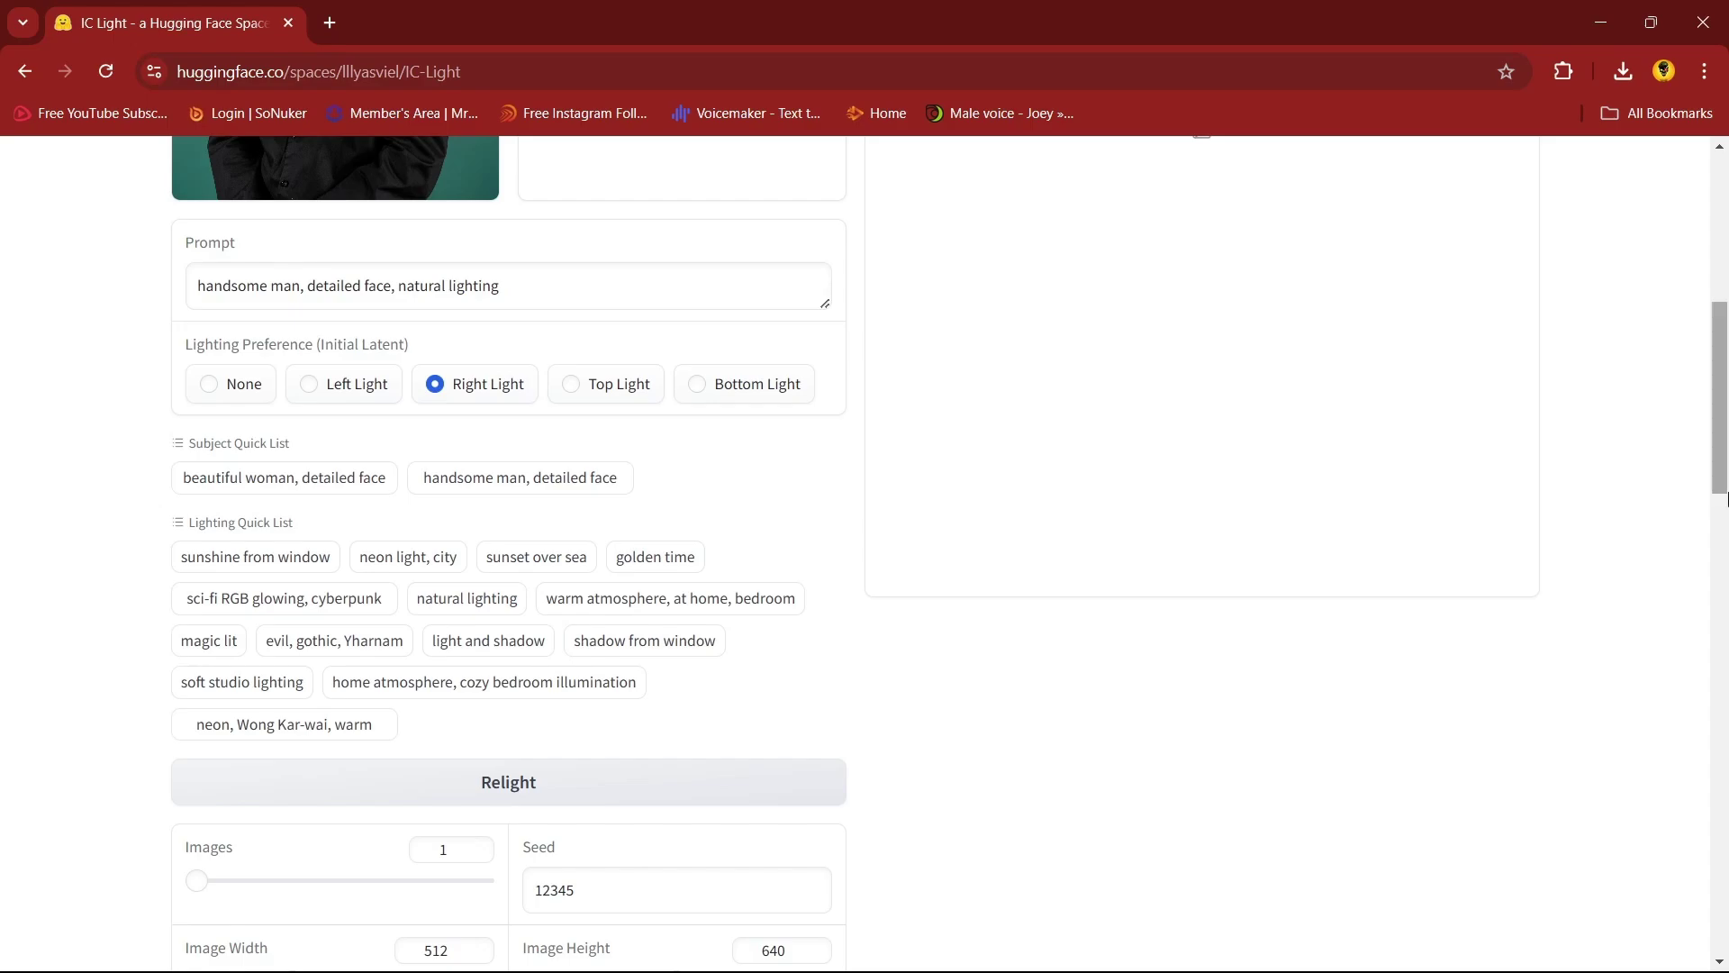
Raise the number of images to 2 and check the 512 image width.
drag(1725, 498, 1725, 579)
click(457, 497)
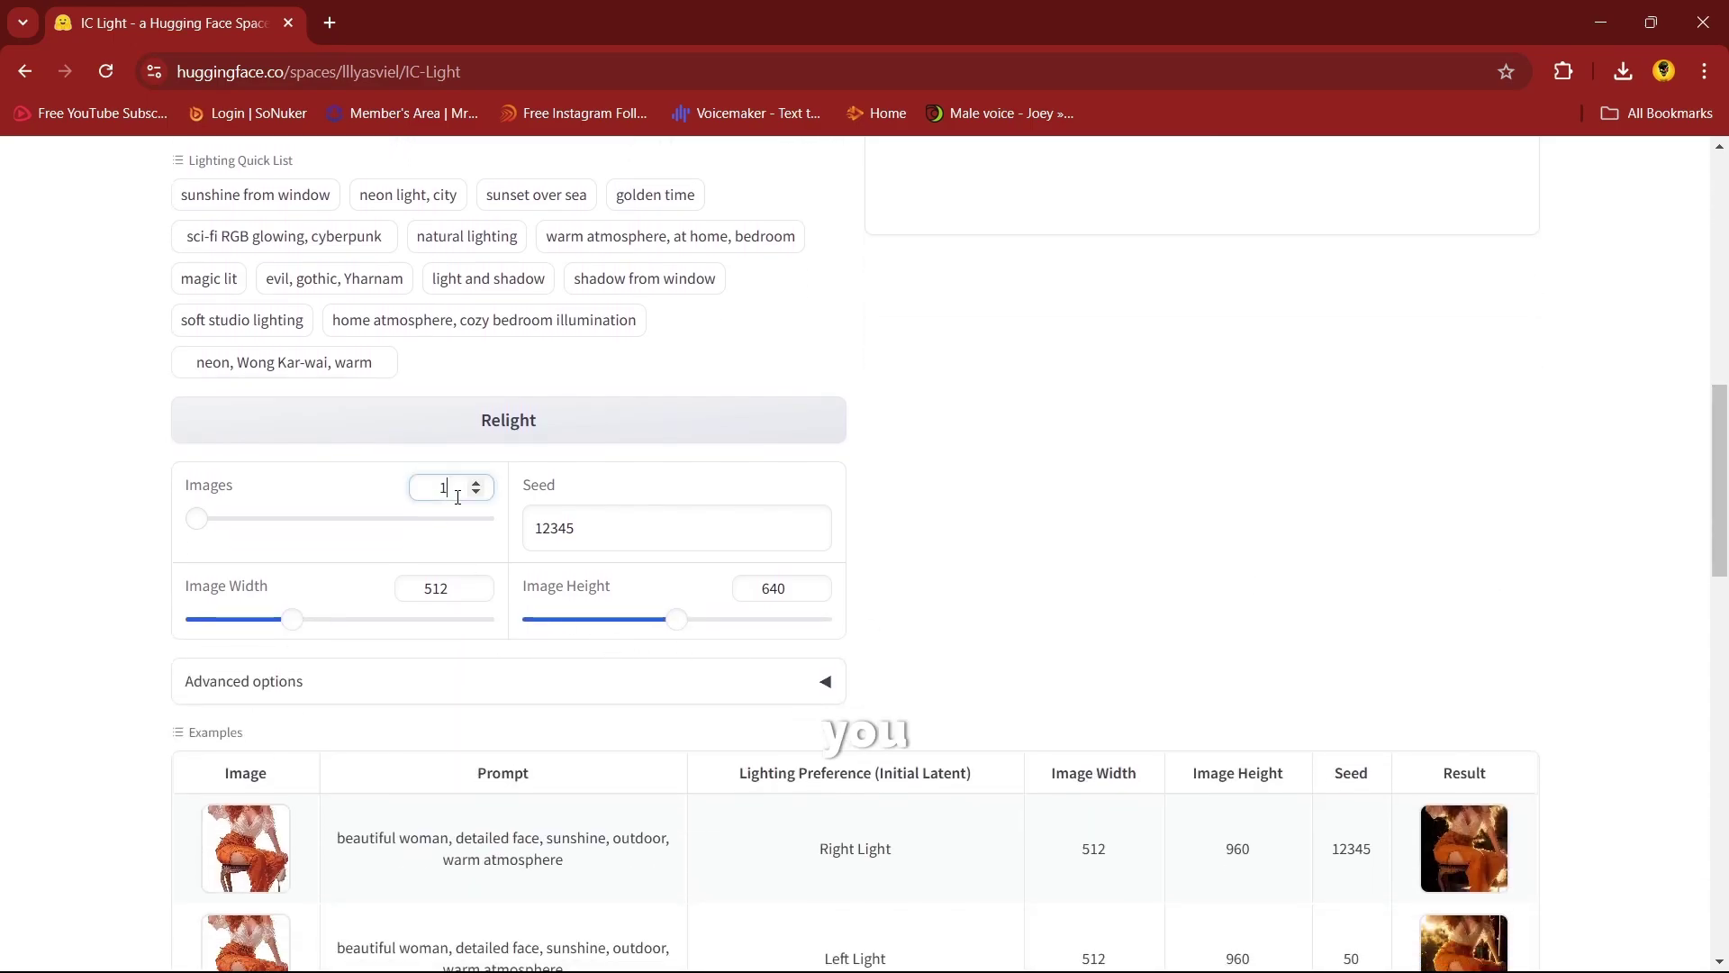
key(Up)
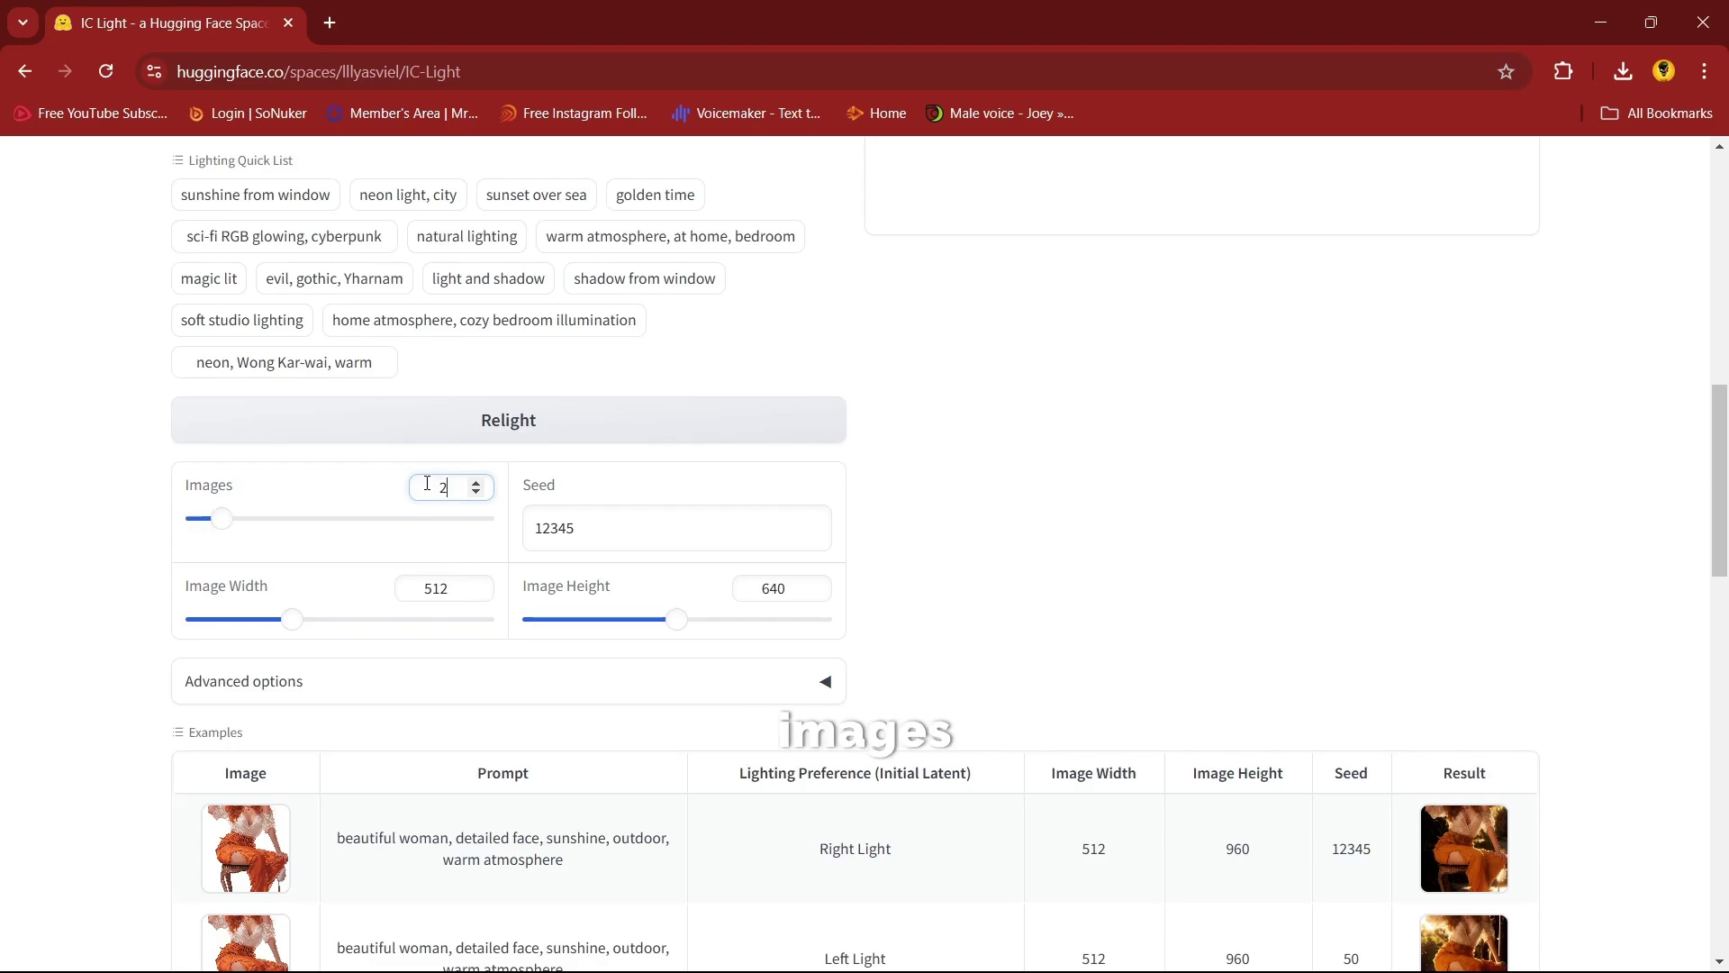
drag(1725, 425, 1725, 471)
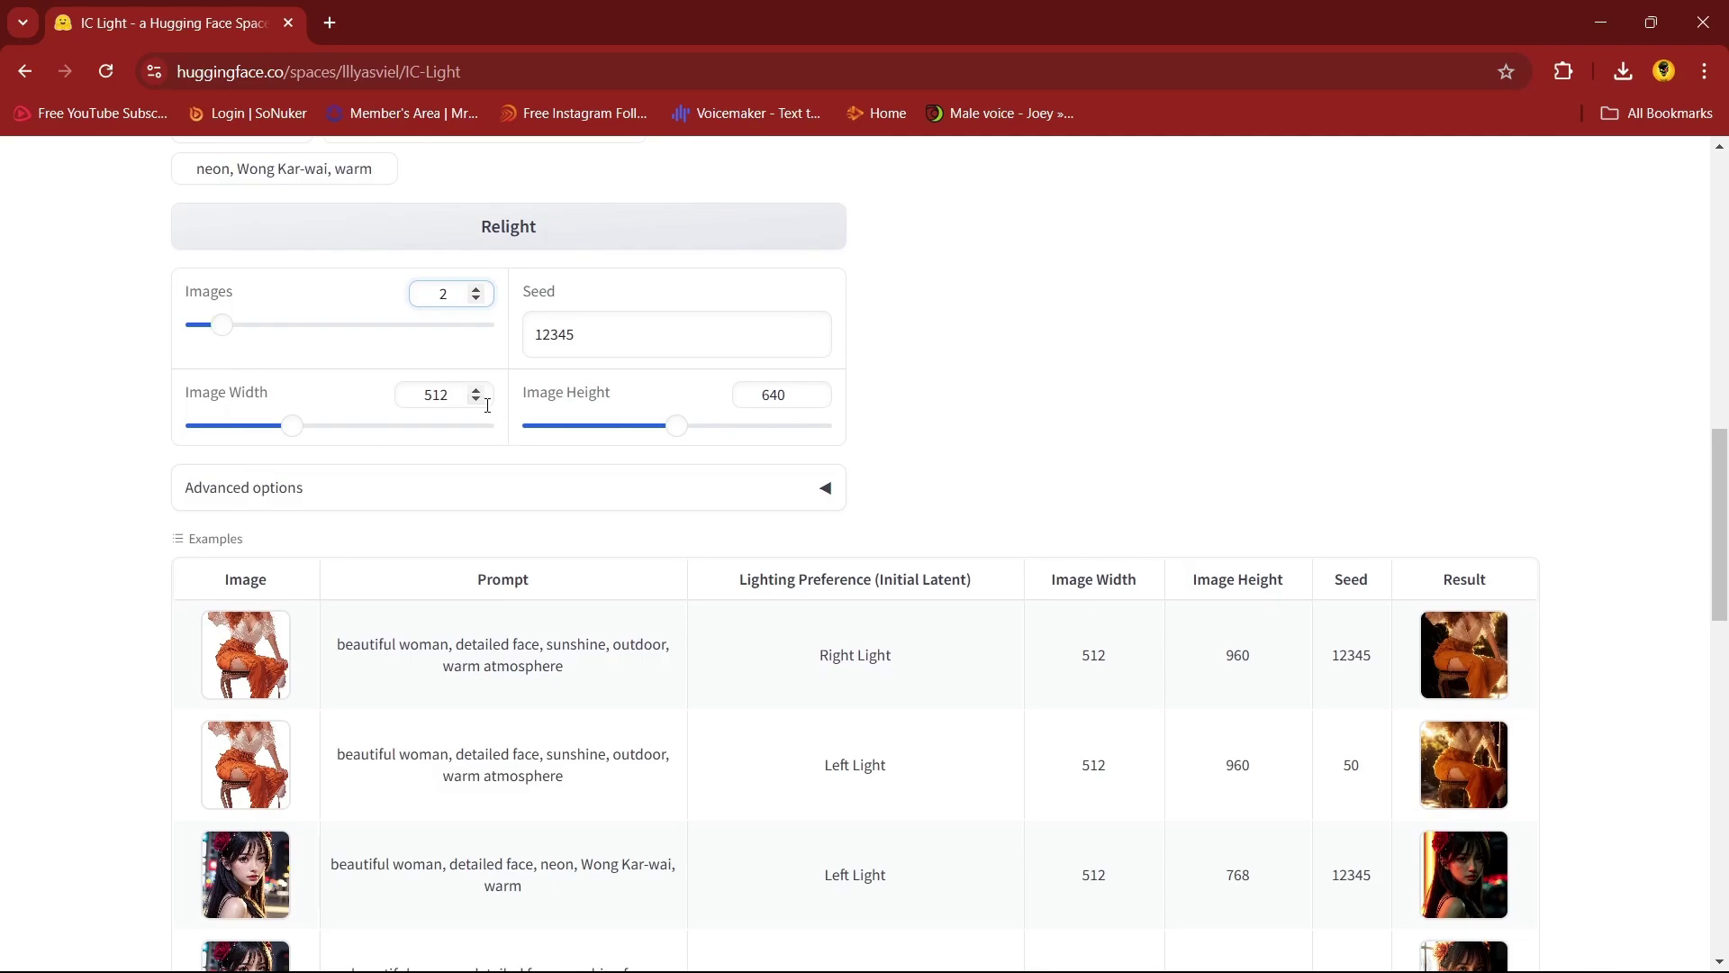
drag(463, 397, 416, 394)
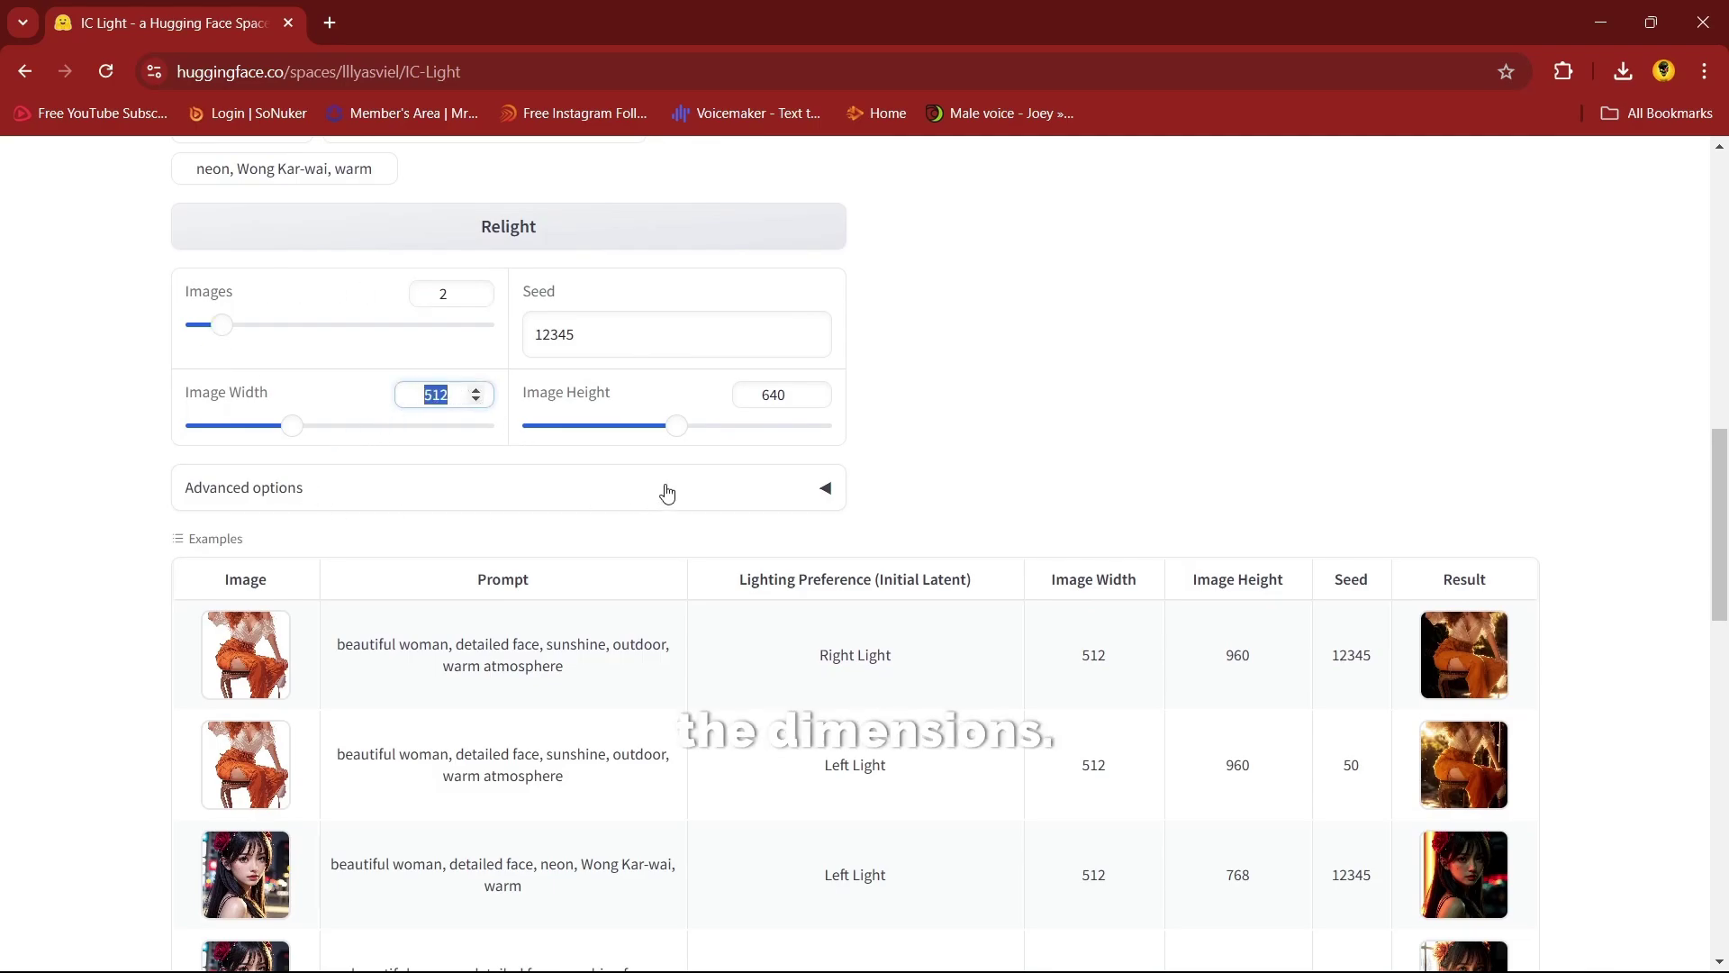
Review the advanced settings: 25 steps, the added prompt and the negative prompt.
click(827, 490)
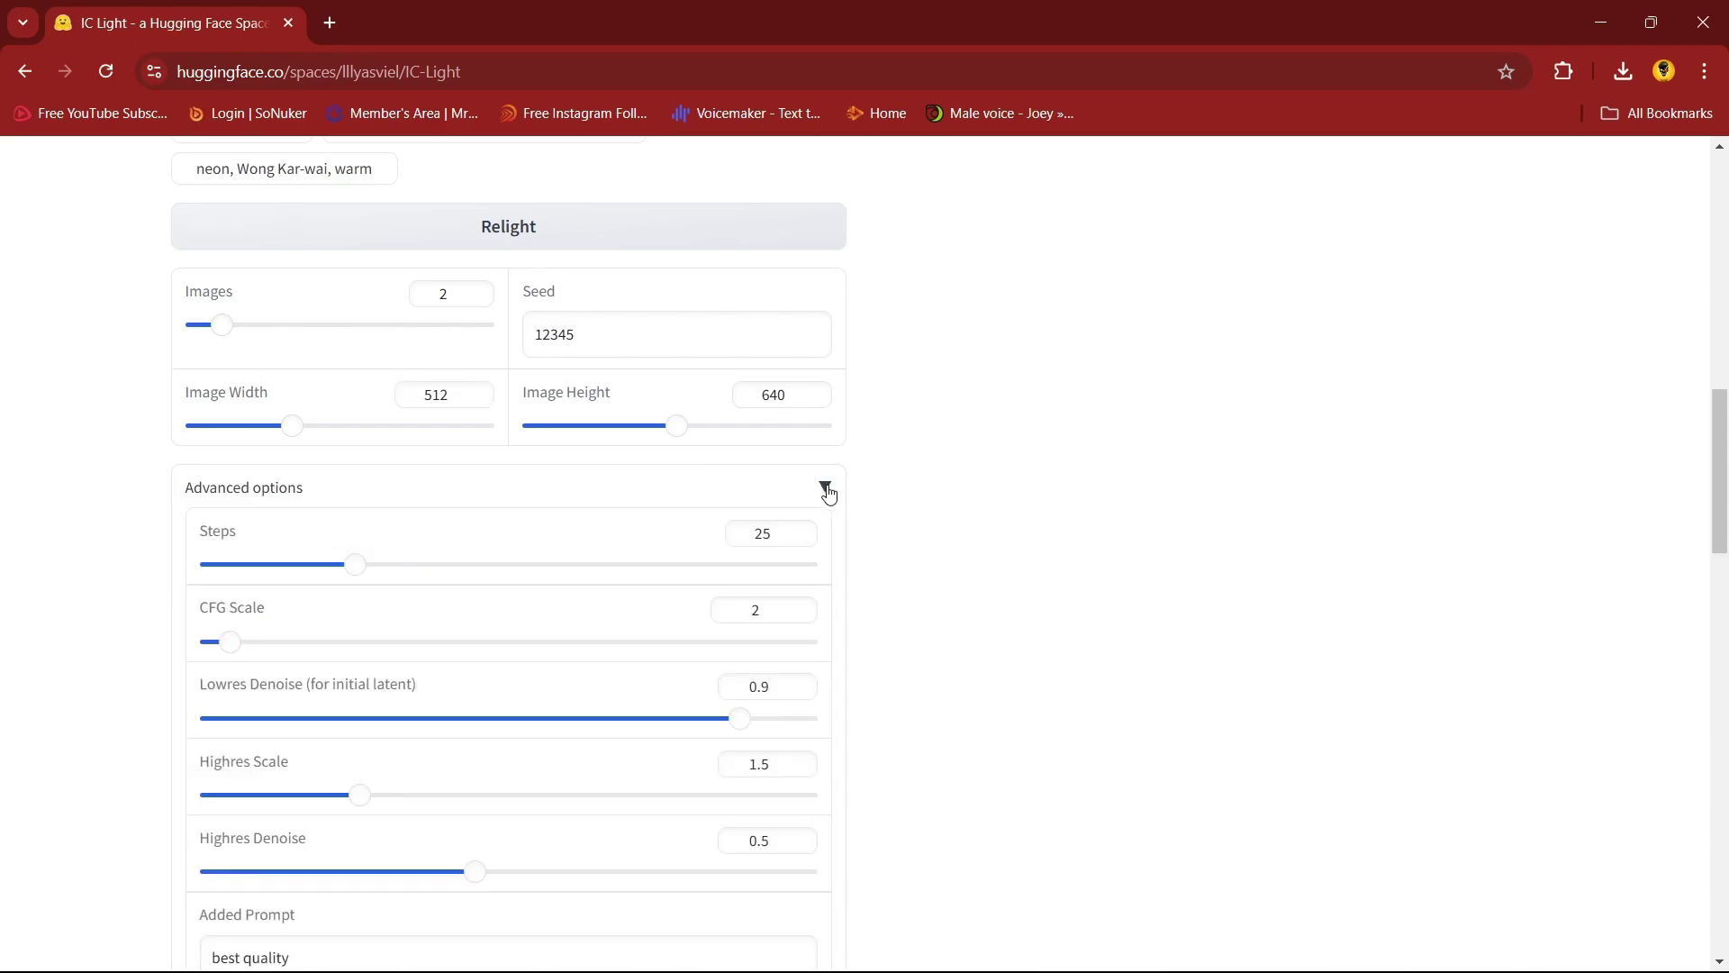
scroll(1720, 538, down, 2)
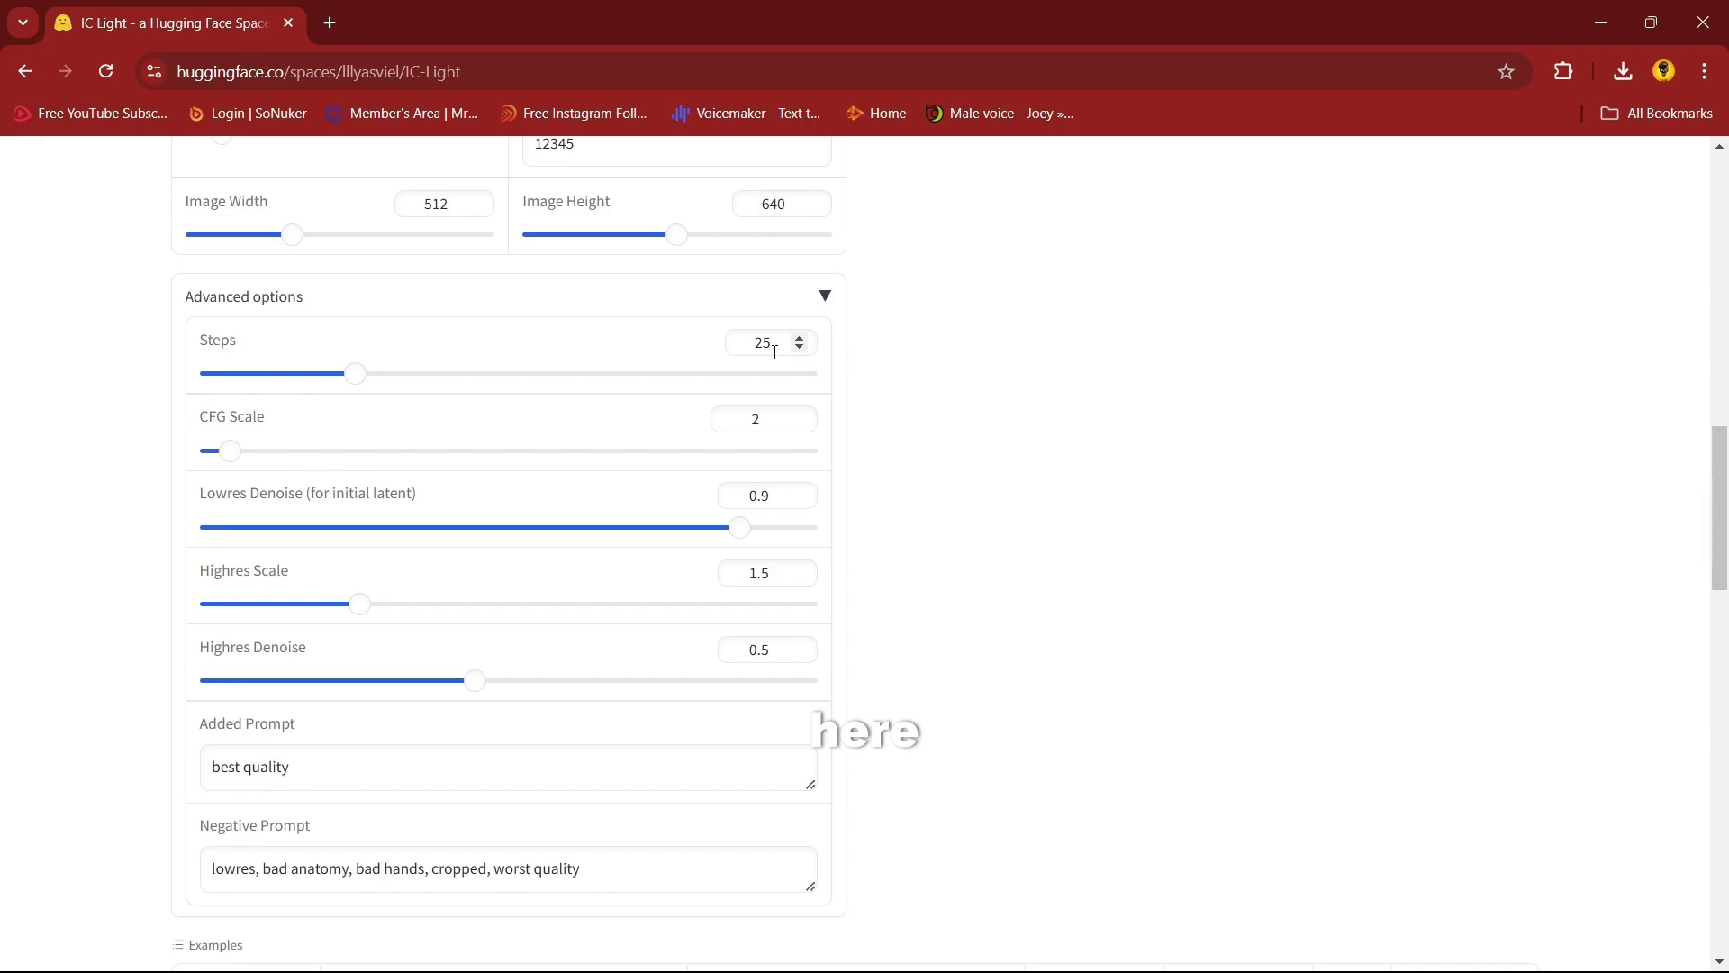
drag(764, 343, 741, 345)
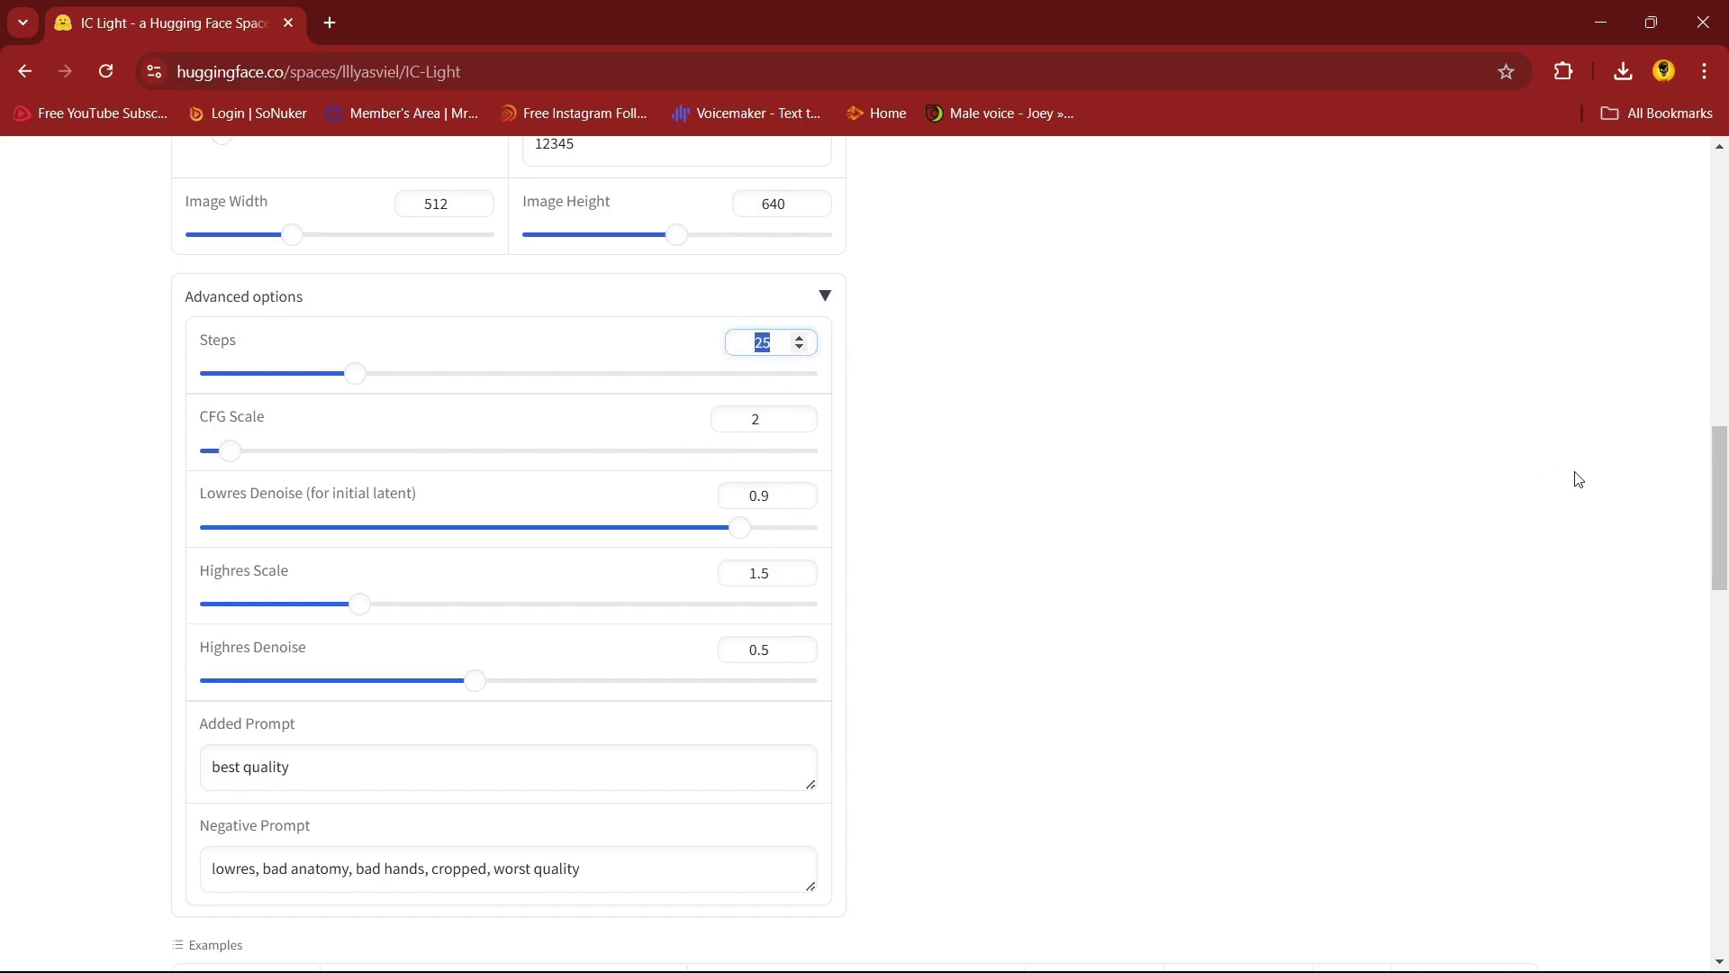
scroll(1724, 495, down, 1)
scroll(1725, 495, down, 1)
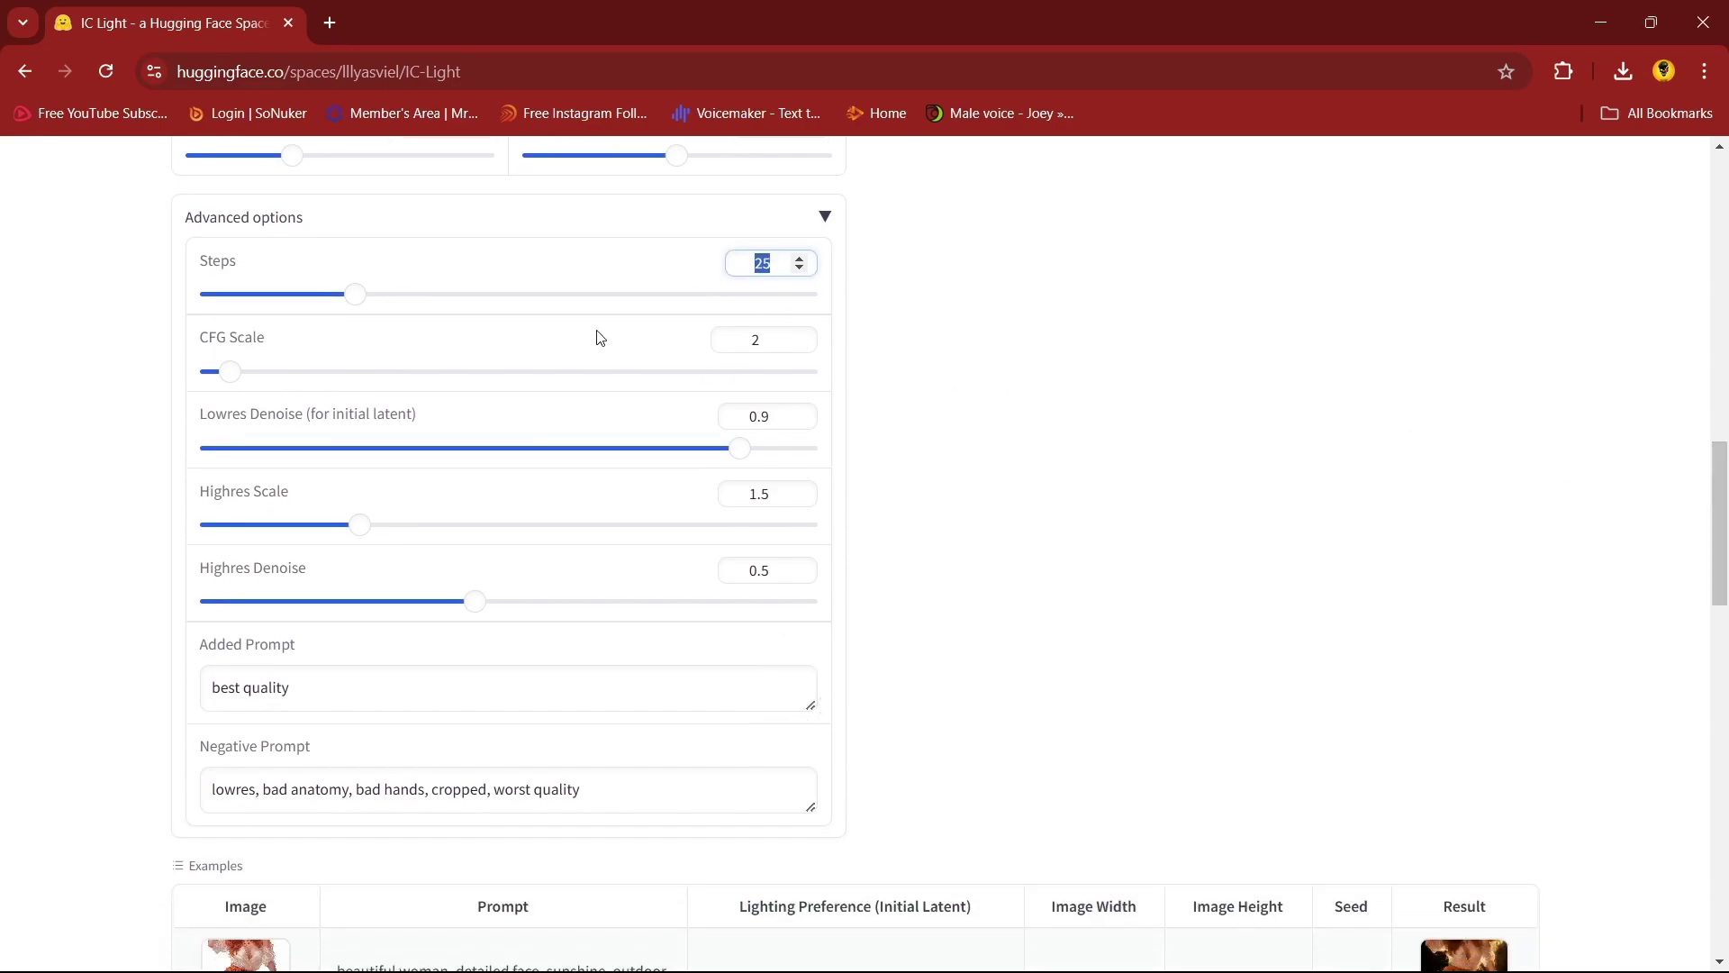
click(548, 693)
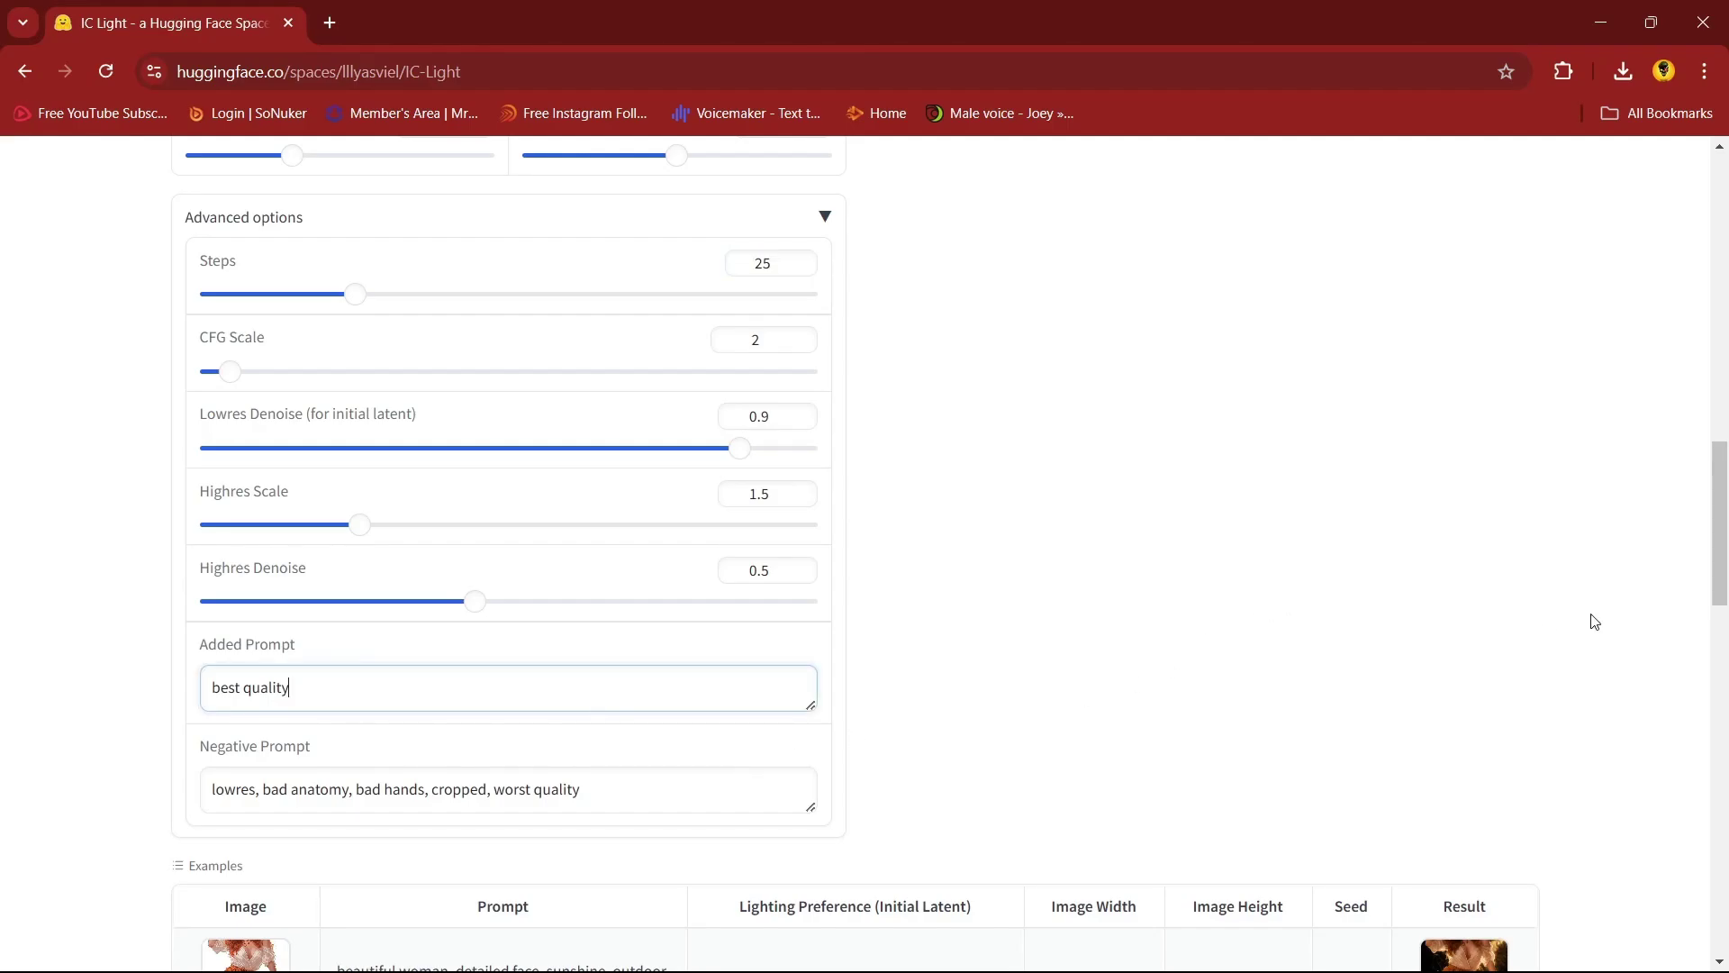
scroll(1720, 522, down, 3)
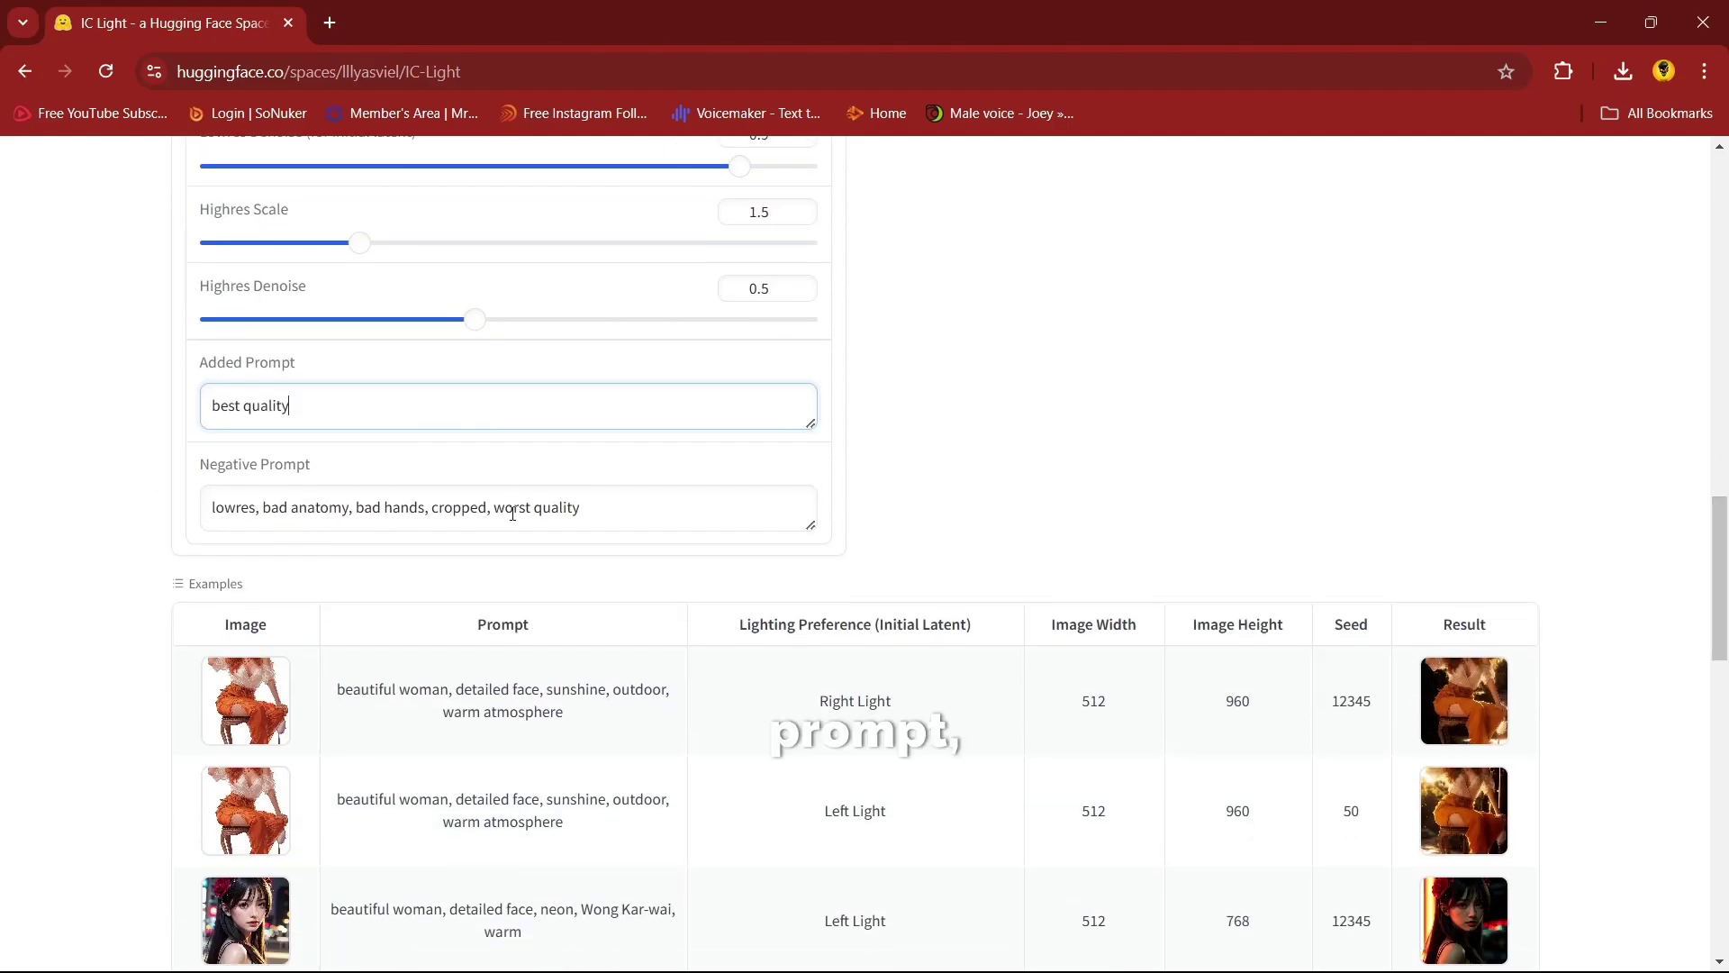
drag(581, 509, 186, 498)
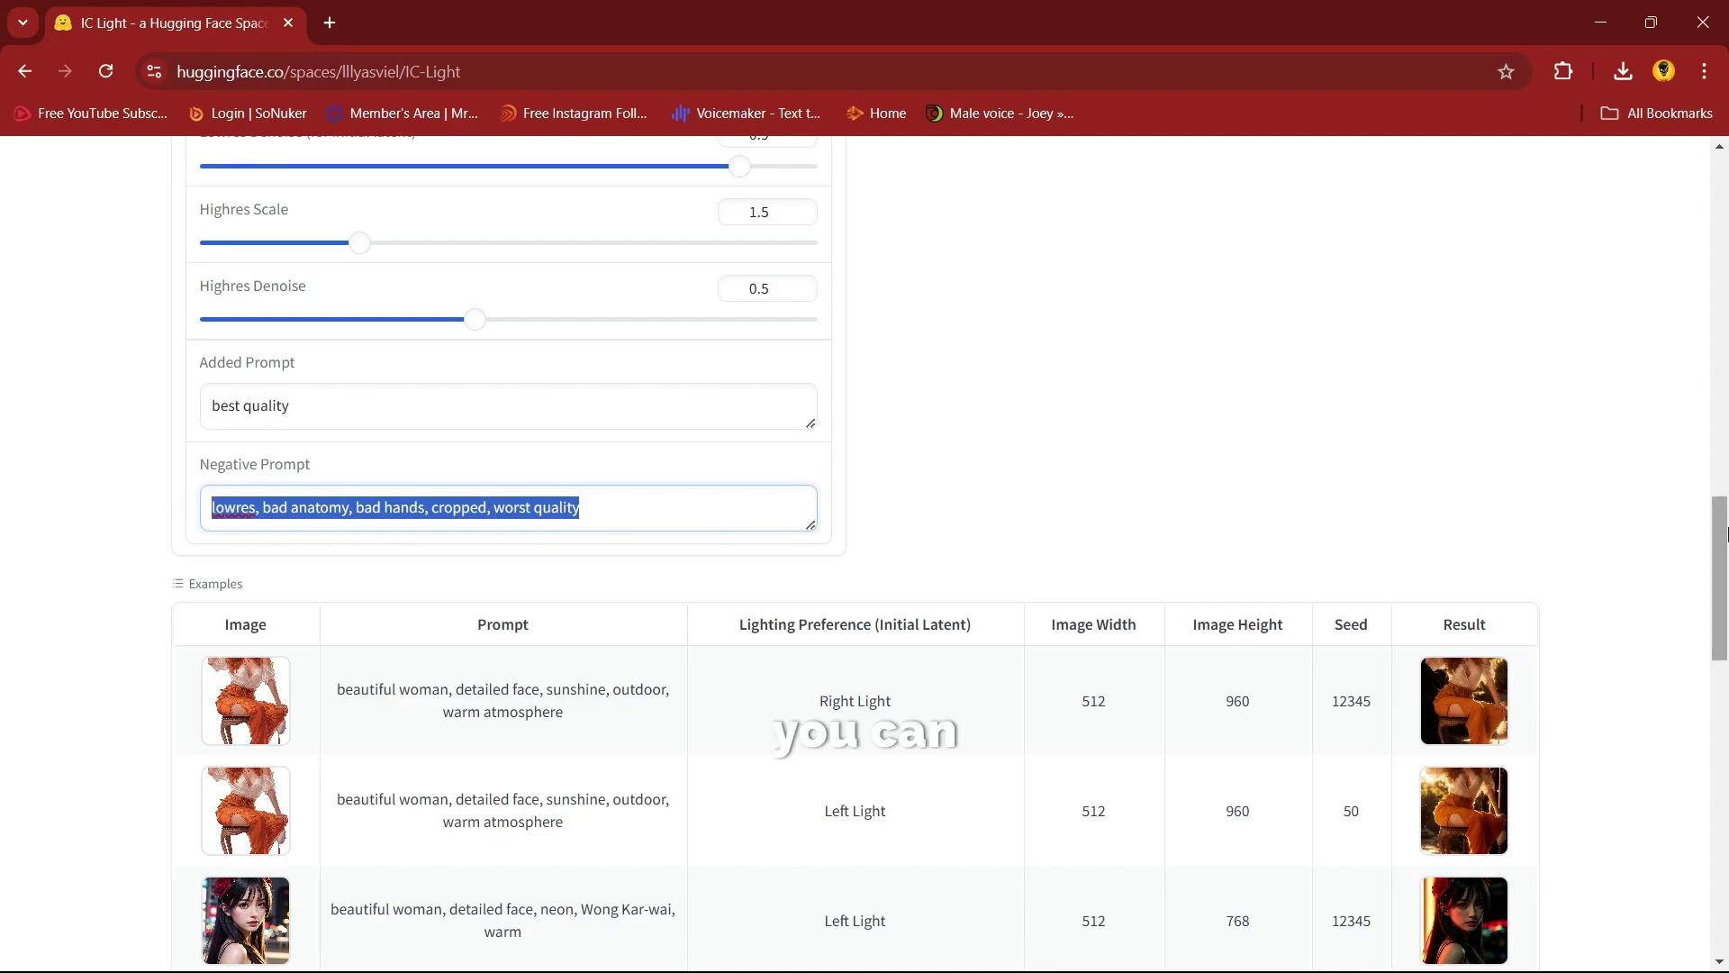
drag(1725, 532, 1718, 303)
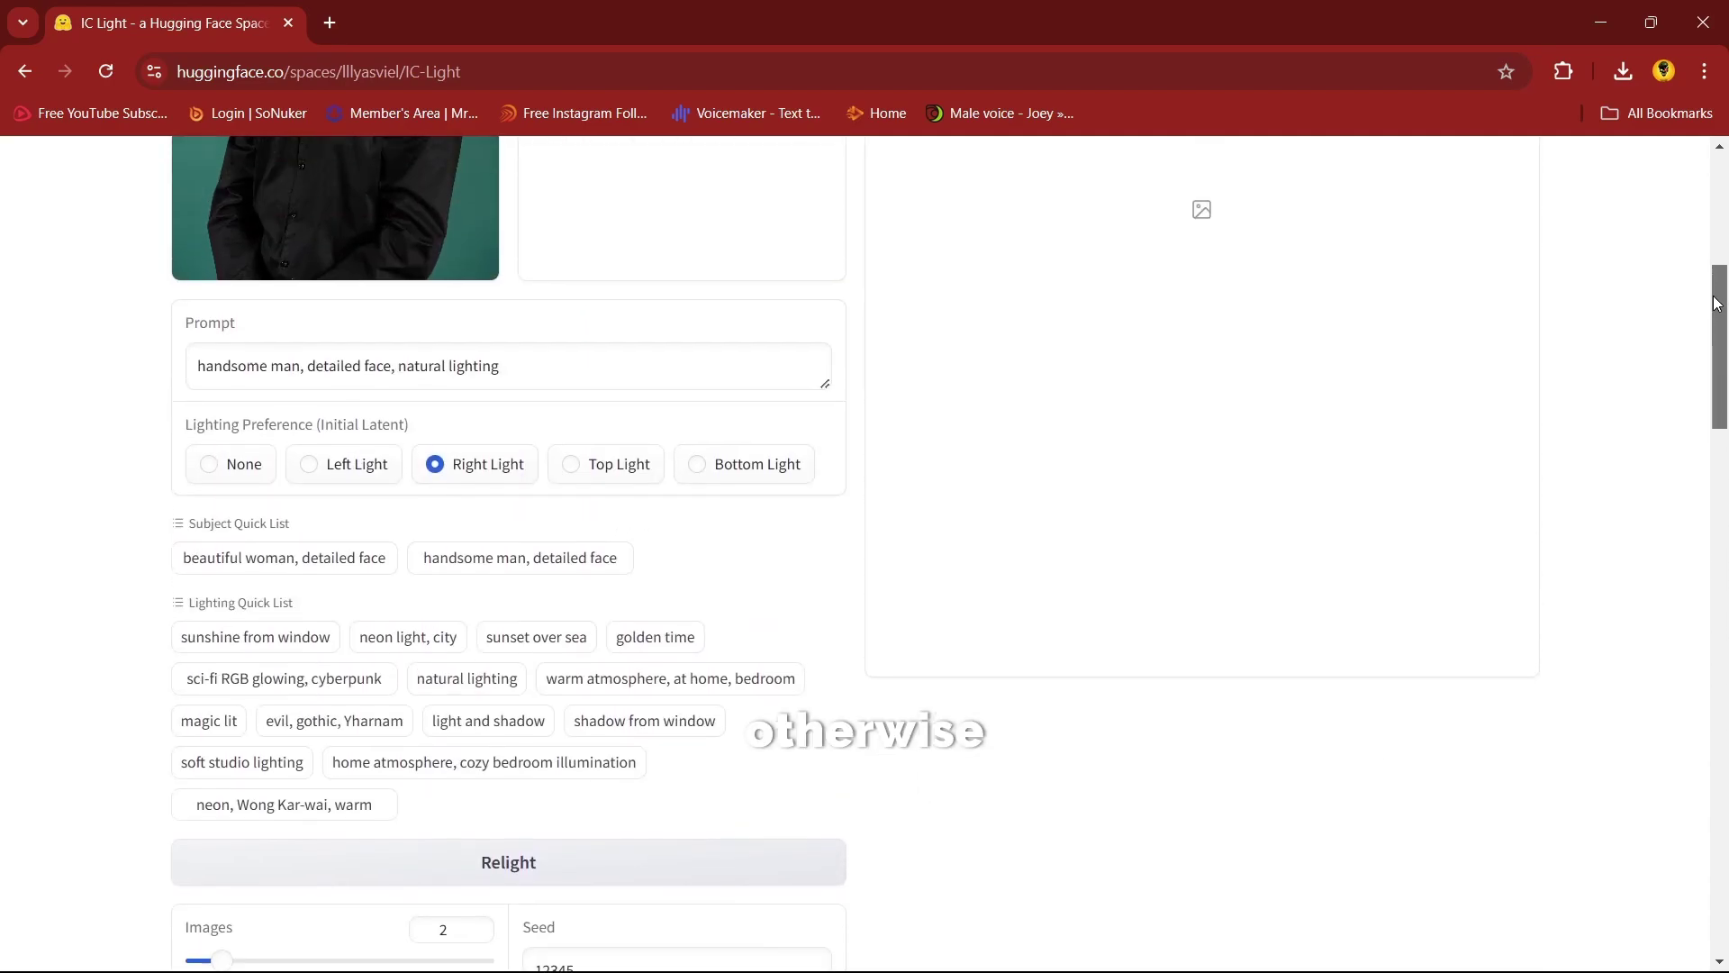
scroll(1717, 304, down, 2)
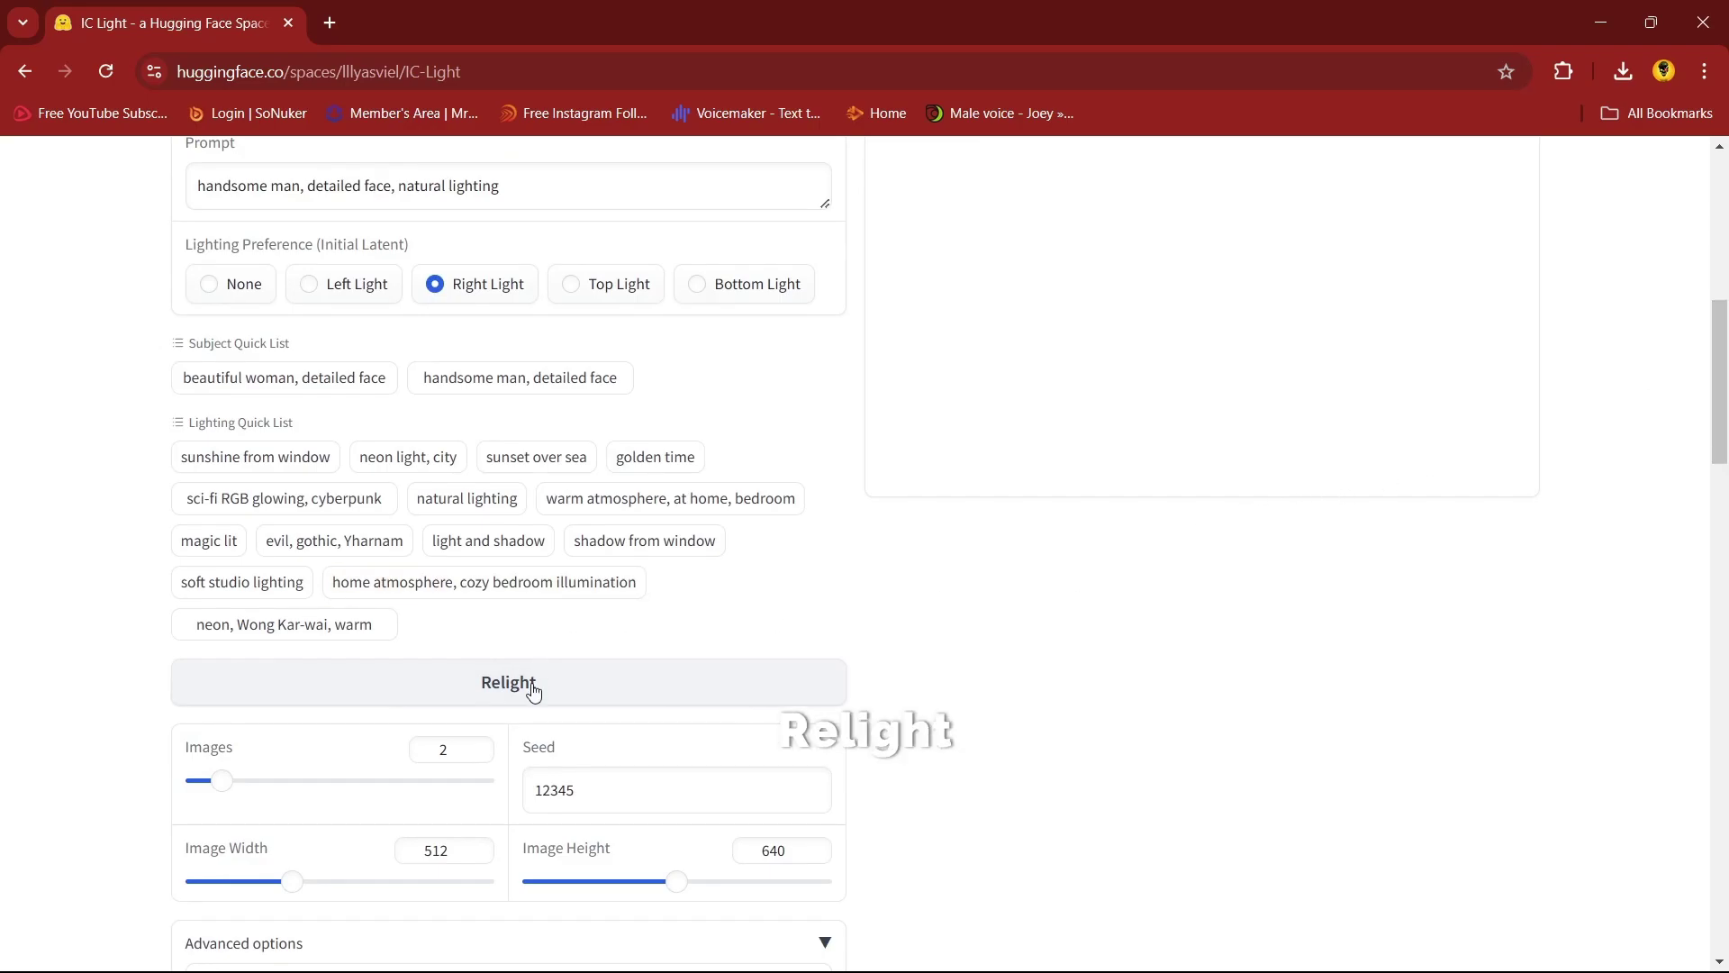
Run Relight with the natural-lighting prompt to produce two relit portraits.
click(532, 690)
drag(1721, 387, 1725, 247)
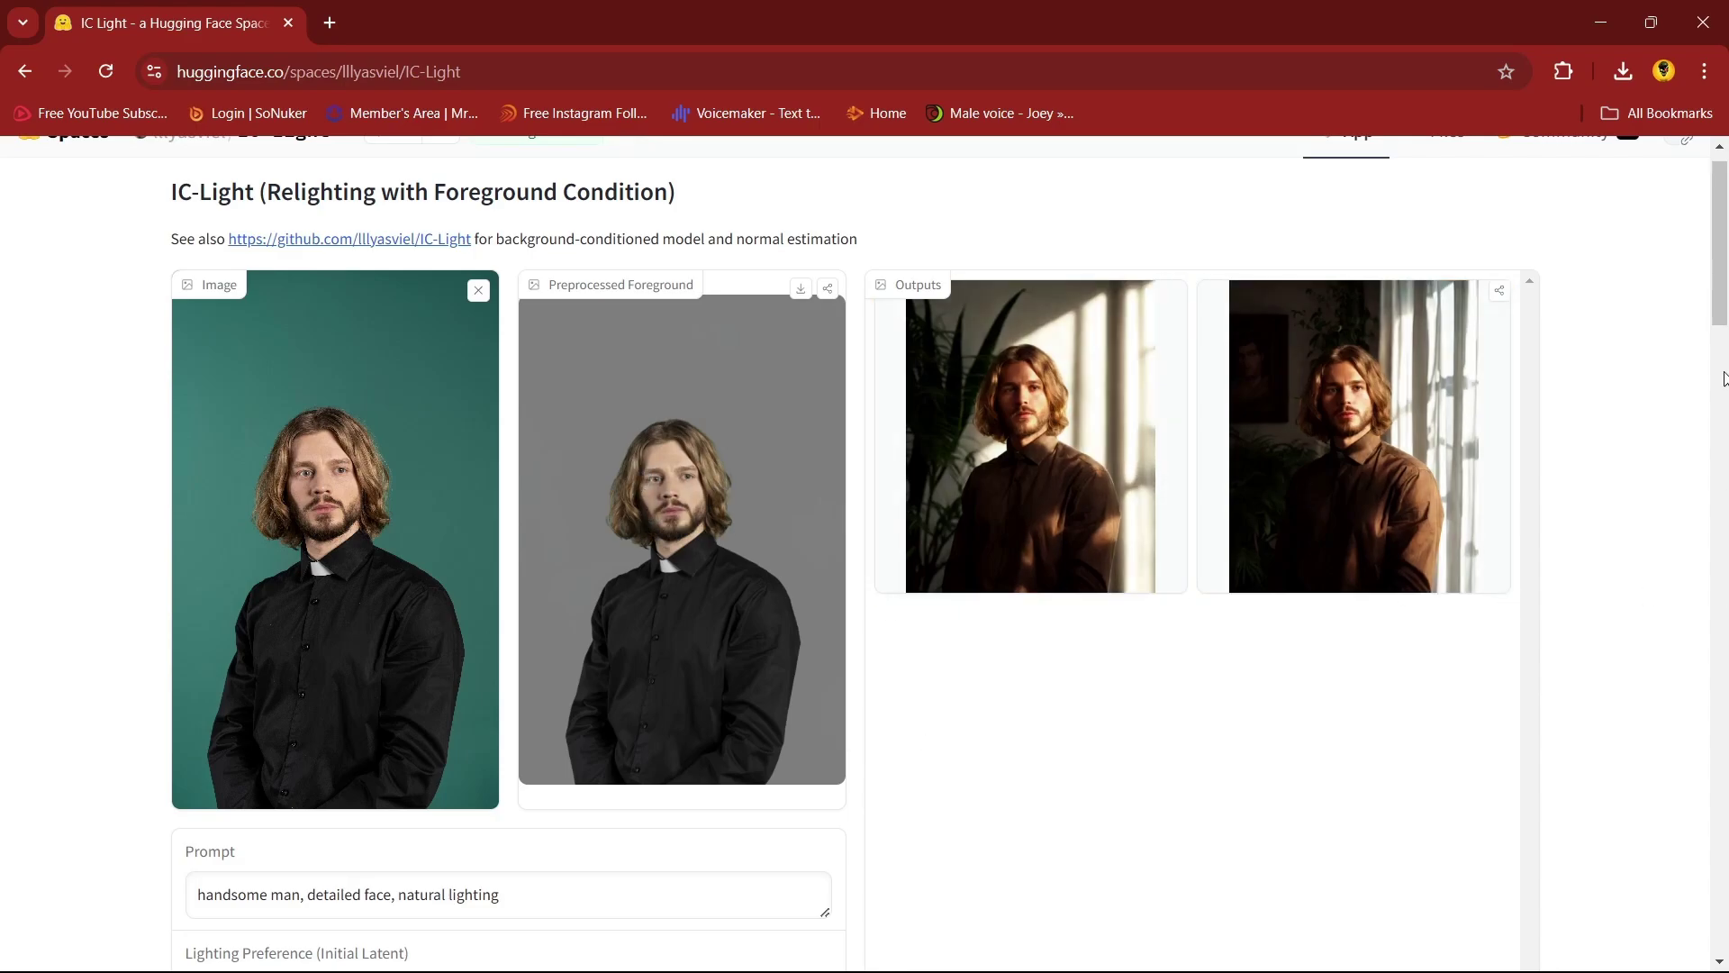
Open the first natural-lighting result in the gallery and compare it with the second.
scroll(1723, 377, down, 1)
scroll(1710, 297, up, 1)
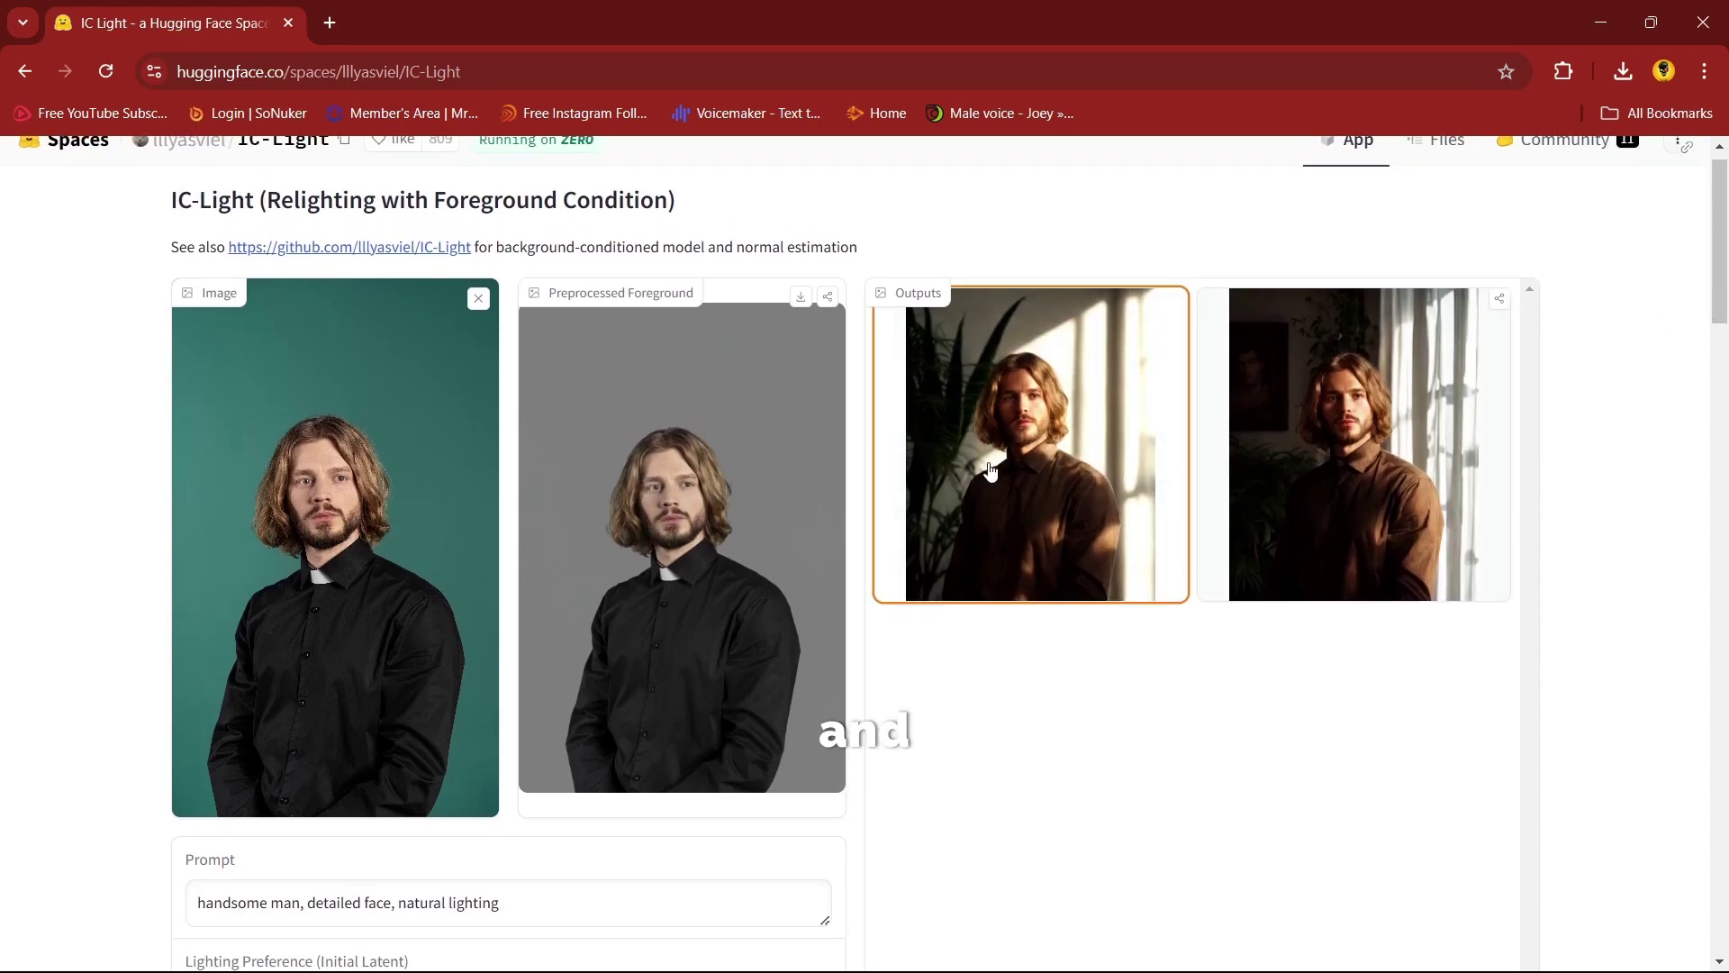
click(1058, 476)
scroll(1053, 475, down, 6)
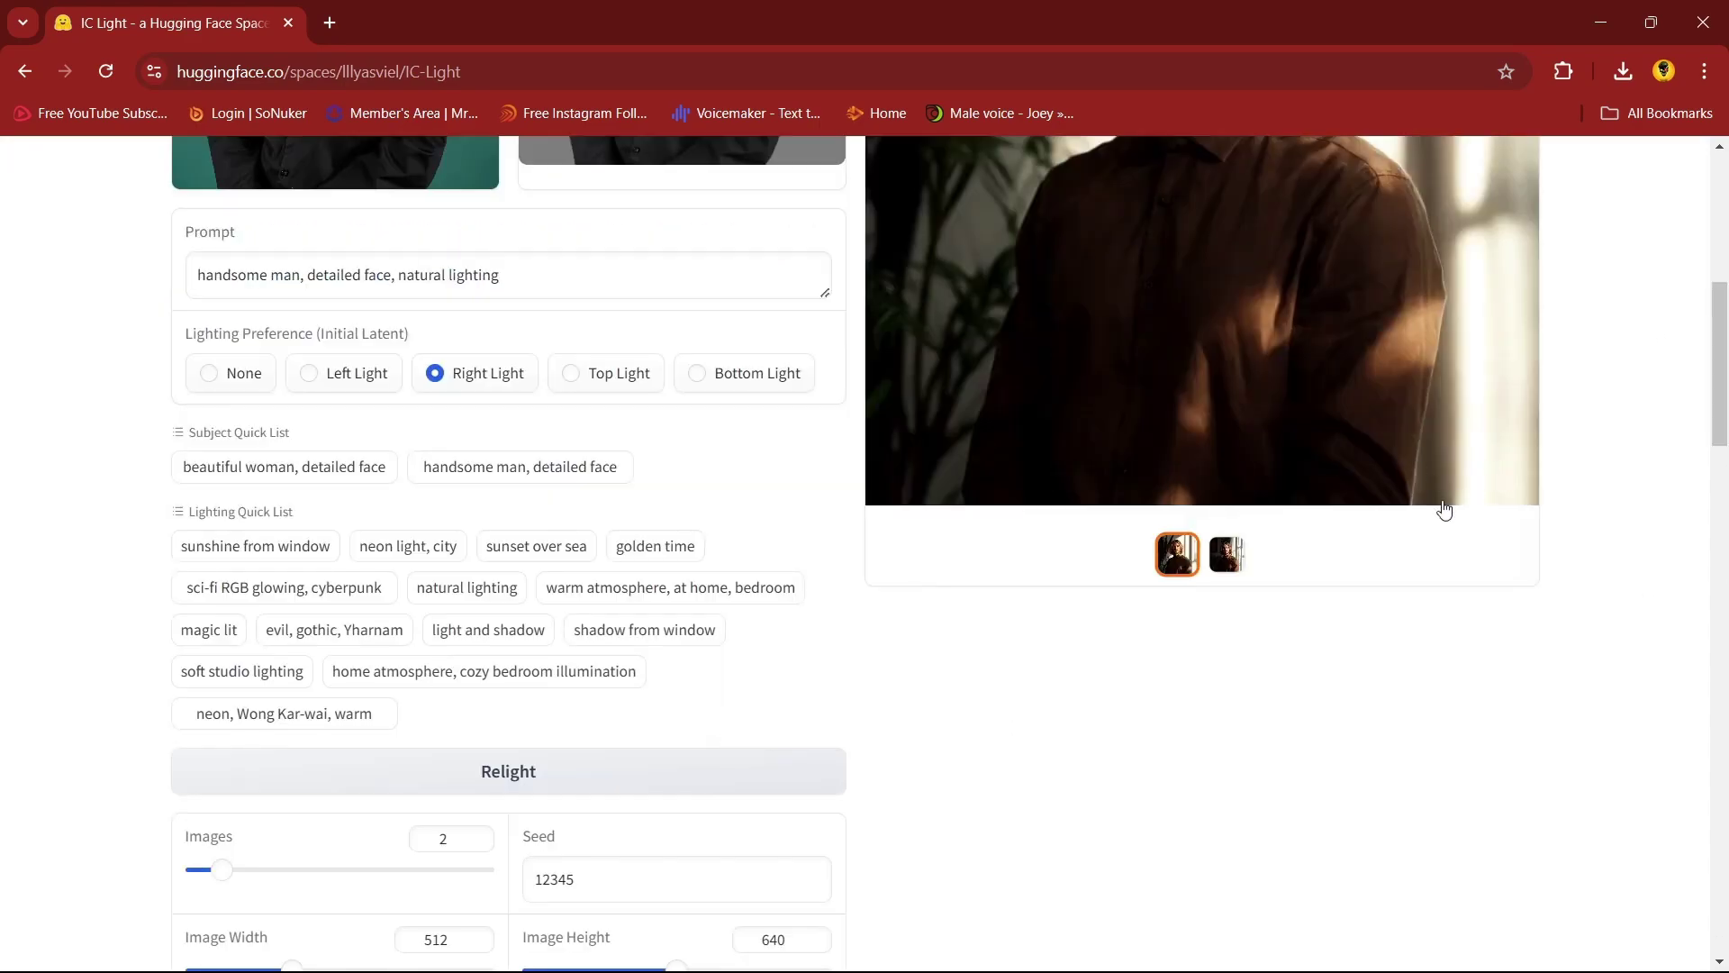
scroll(1563, 571, up, 1)
scroll(1622, 483, down, 2)
scroll(1621, 482, up, 7)
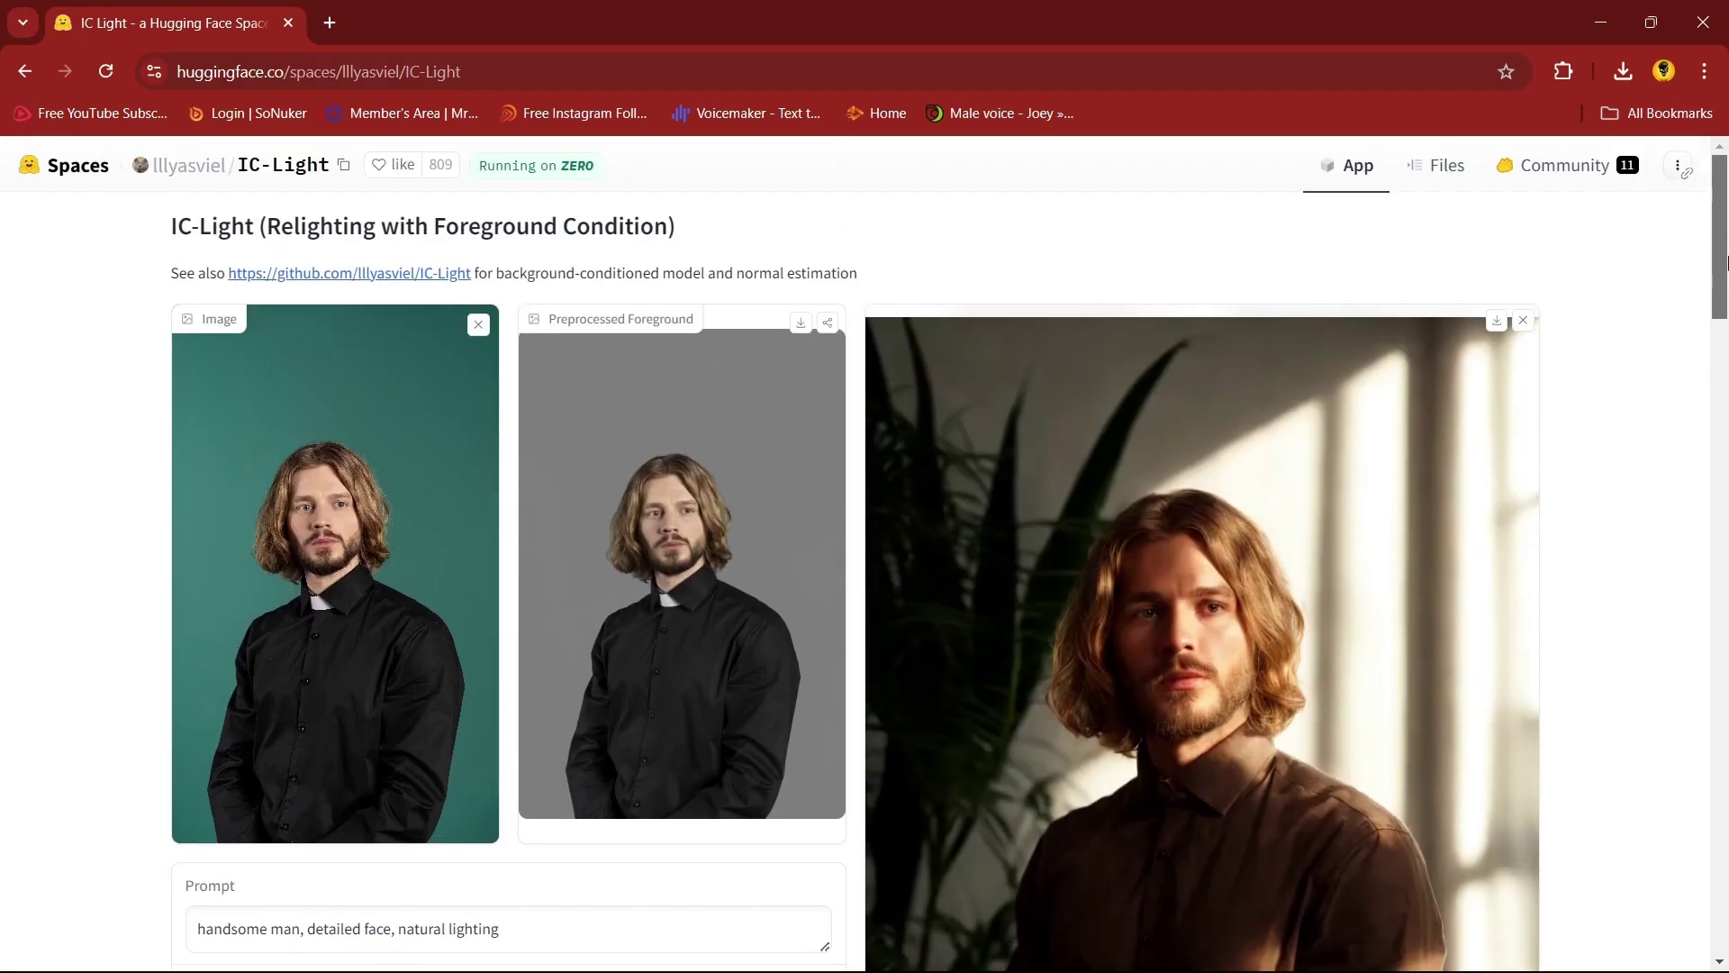
drag(1725, 262, 1724, 326)
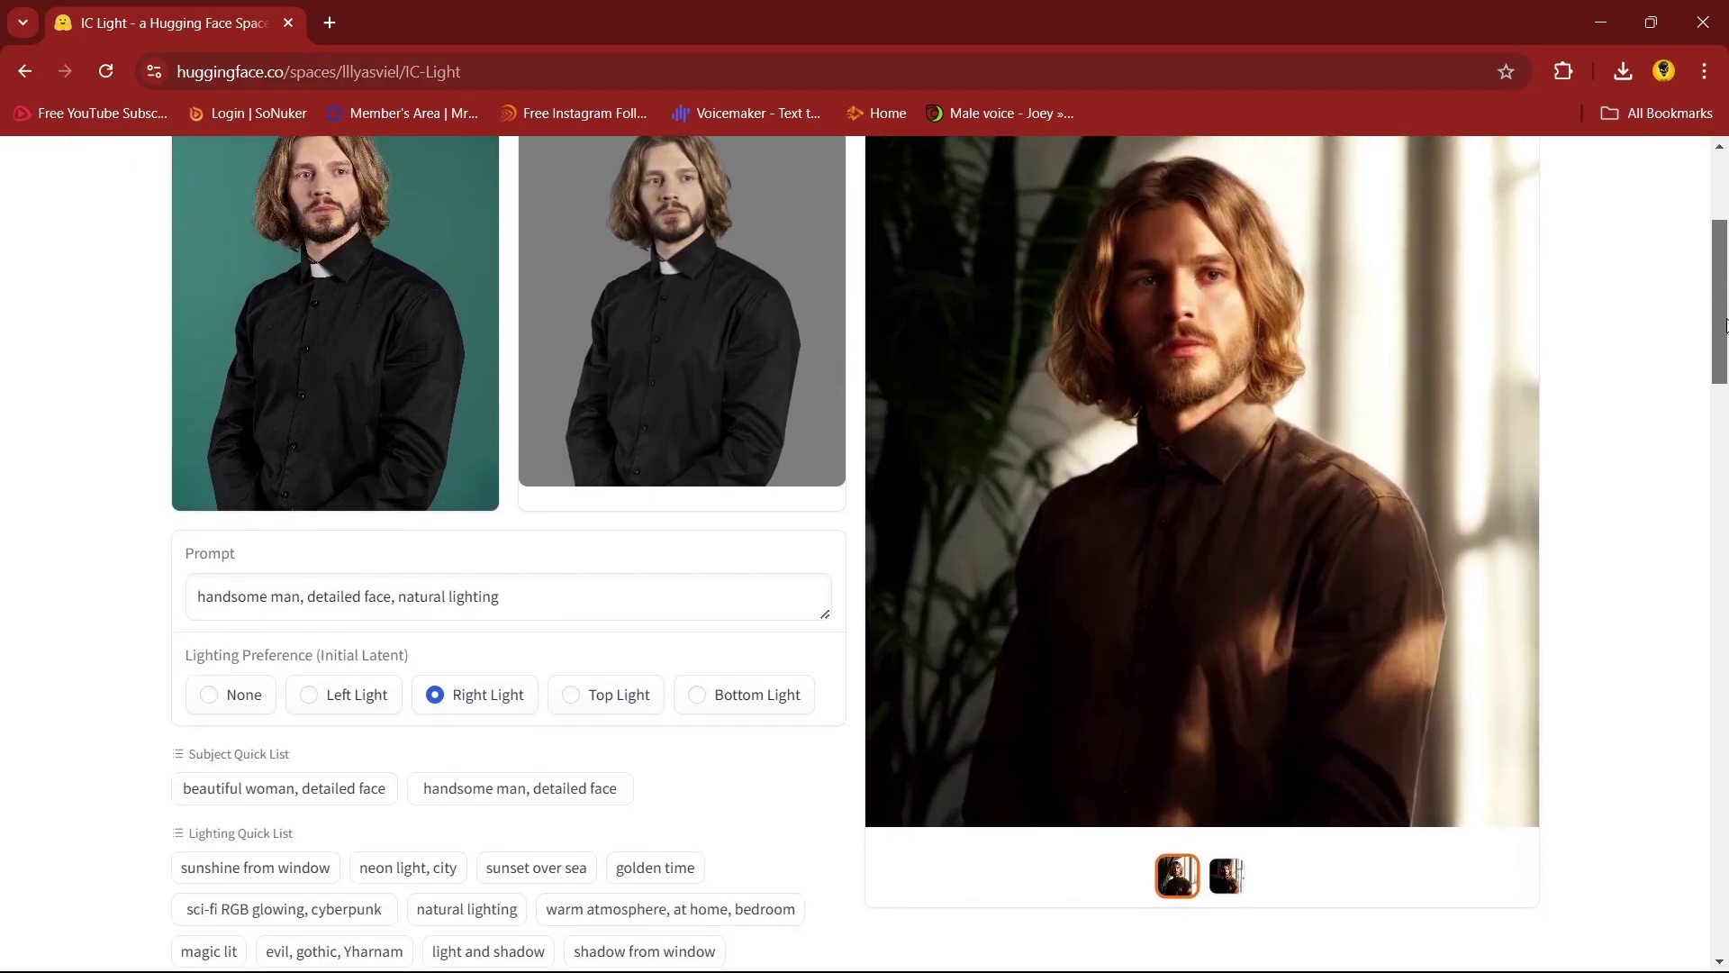
click(1225, 873)
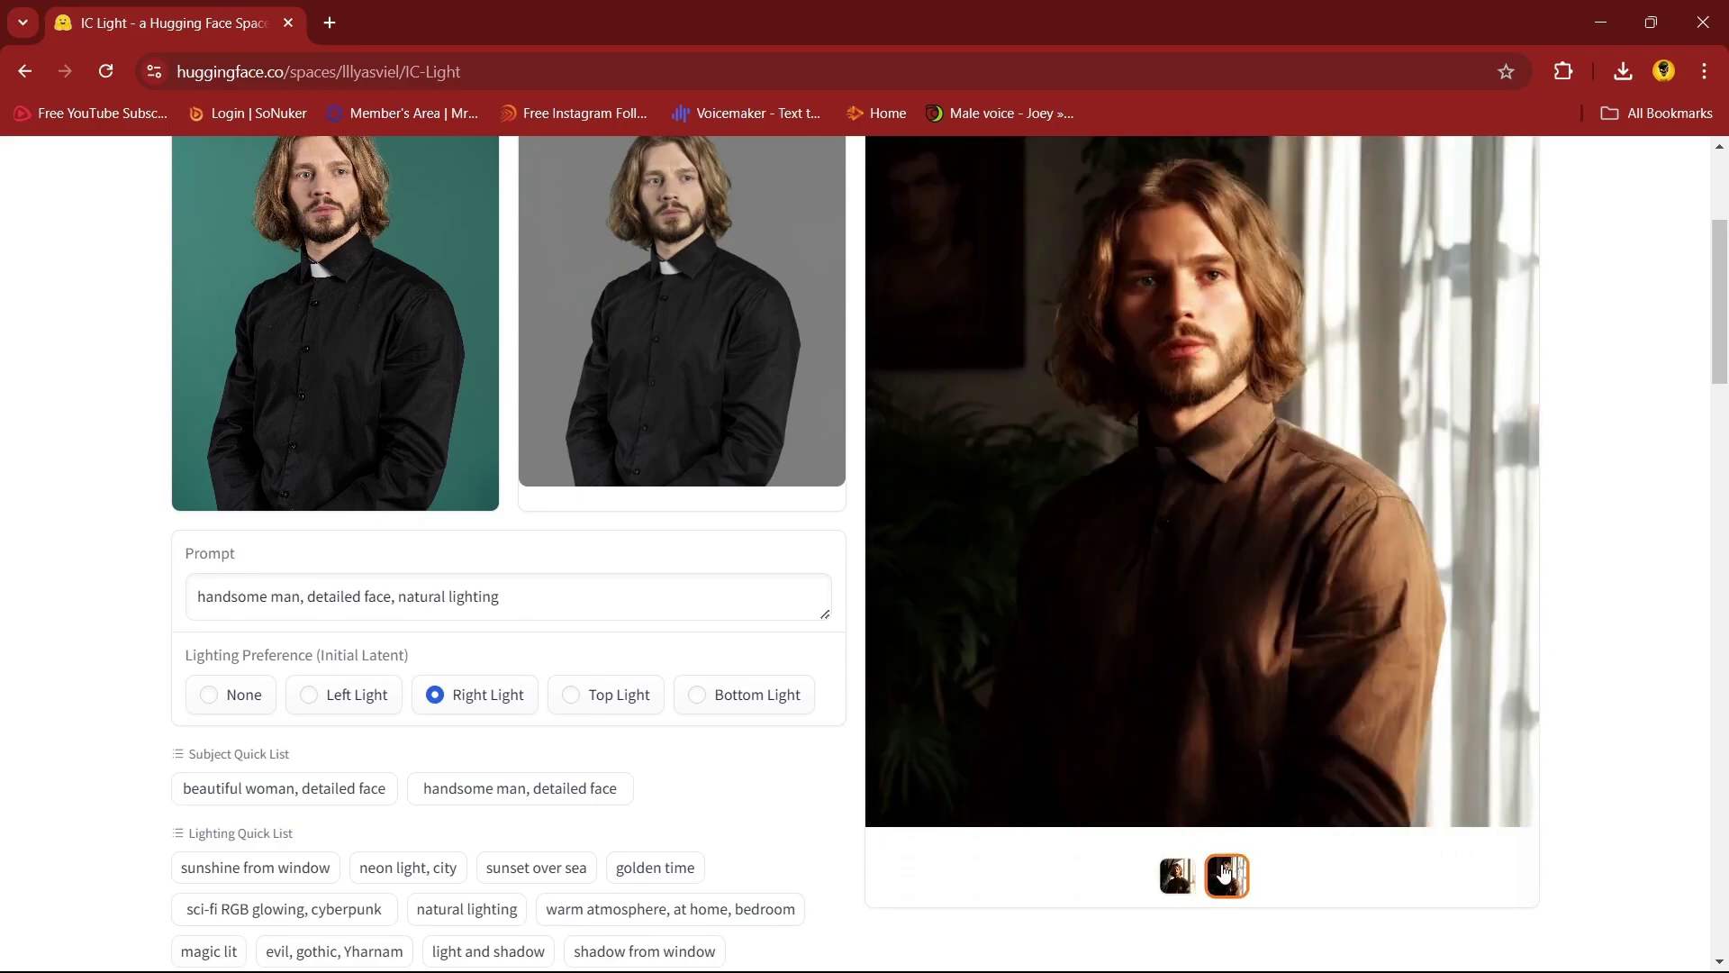
click(1180, 887)
Download the first relit portrait.
scroll(1711, 370, up, 3)
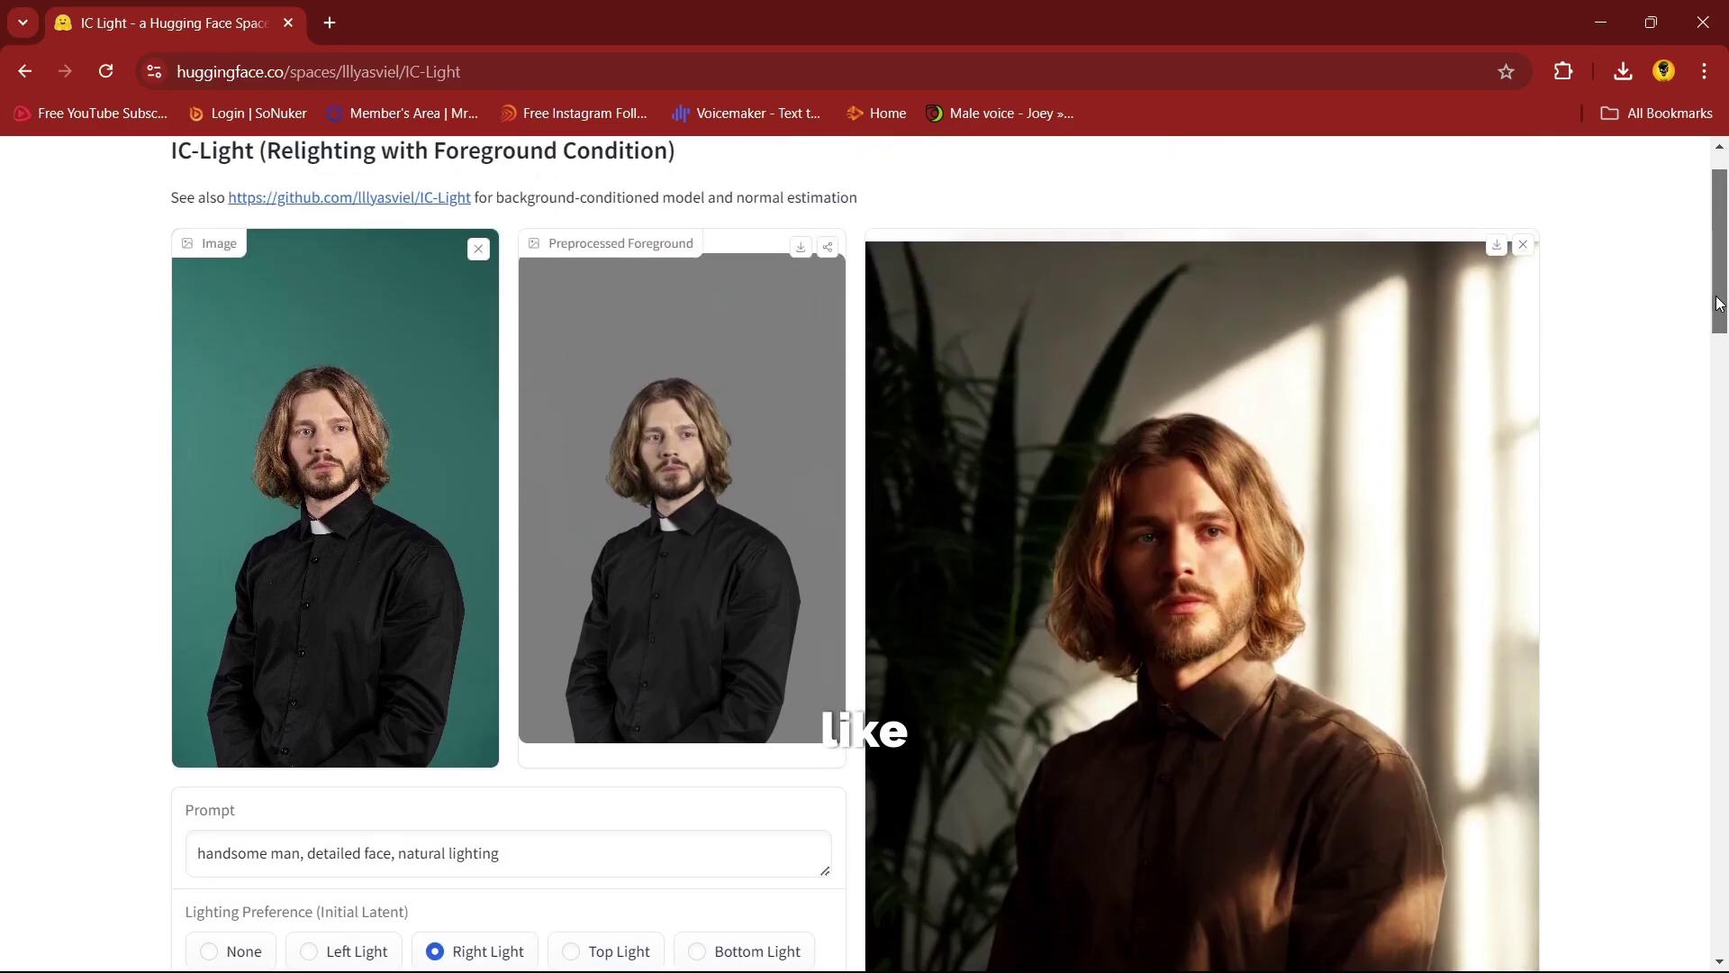
scroll(1725, 369, down, 3)
scroll(1725, 369, up, 3)
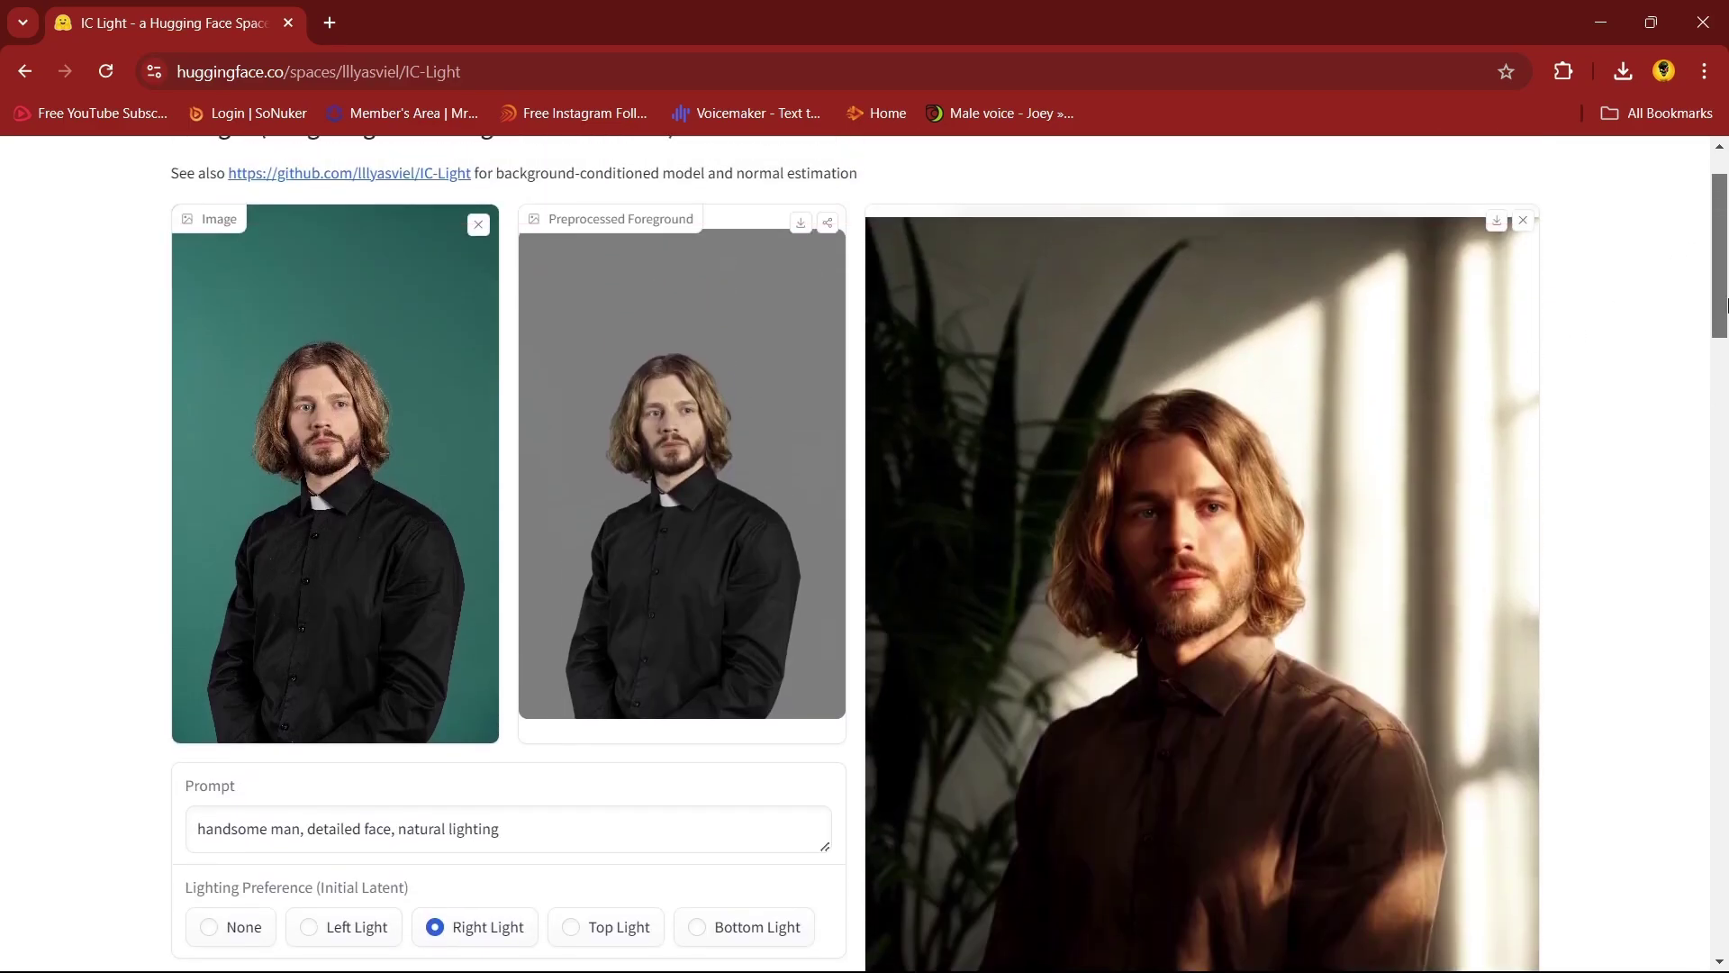
click(1496, 224)
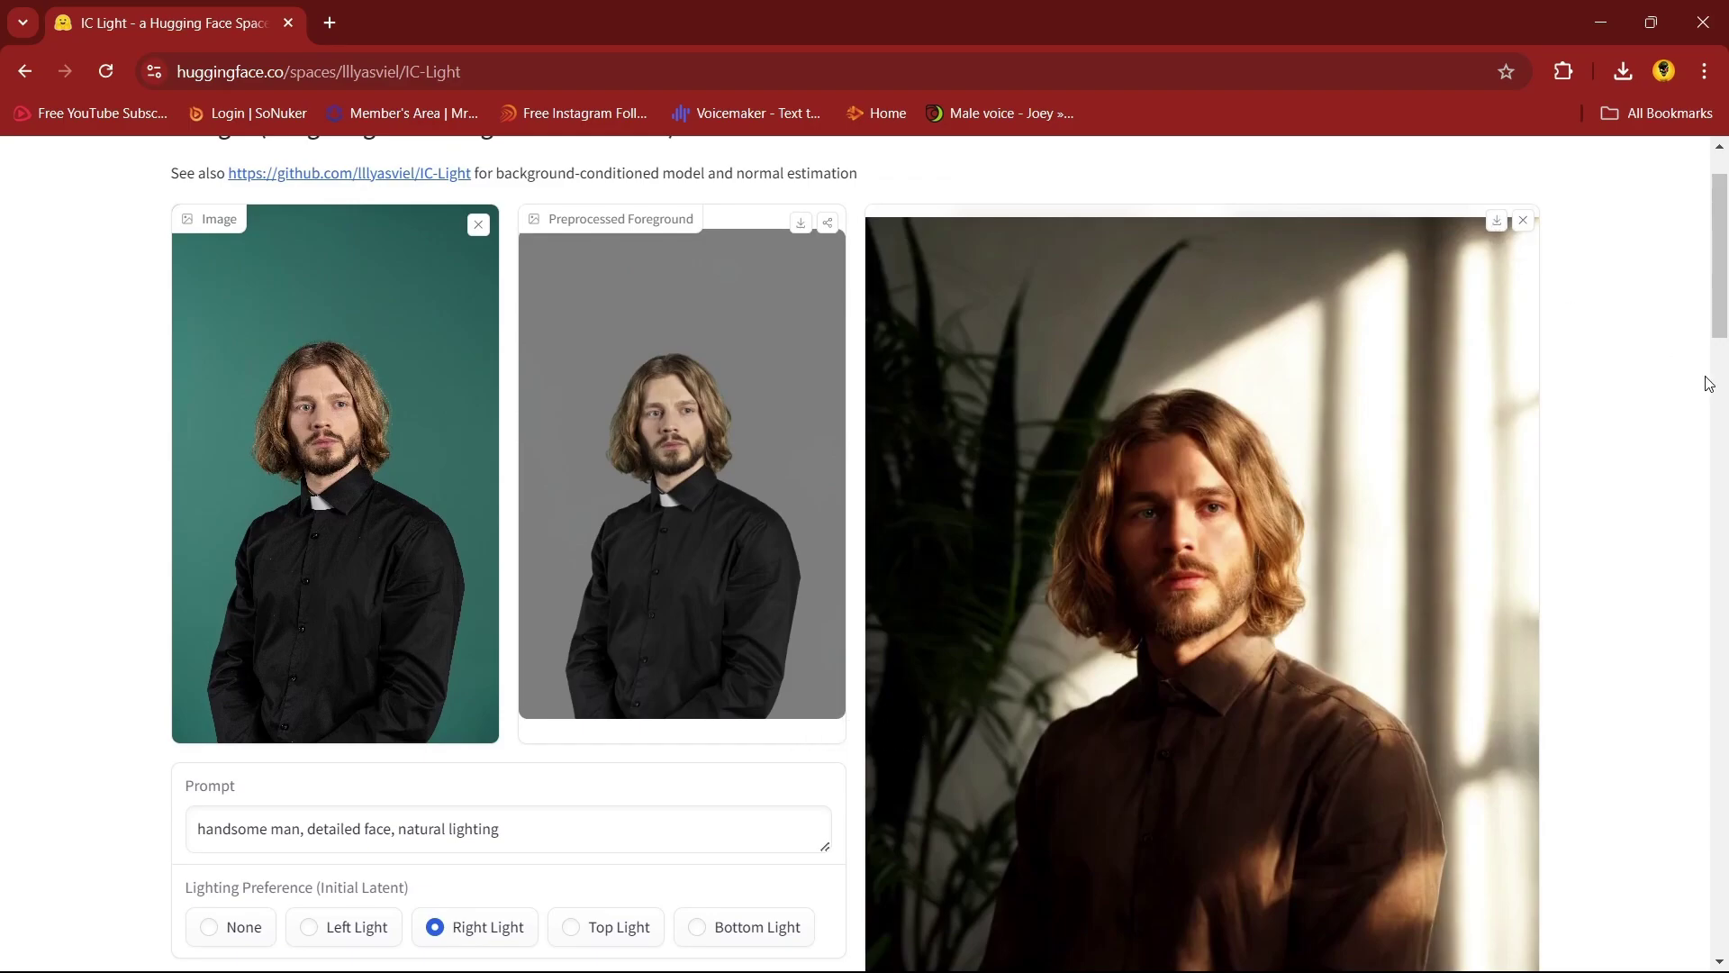
Switch the gallery to the second relit portrait.
scroll(1722, 382, down, 4)
scroll(1725, 387, up, 1)
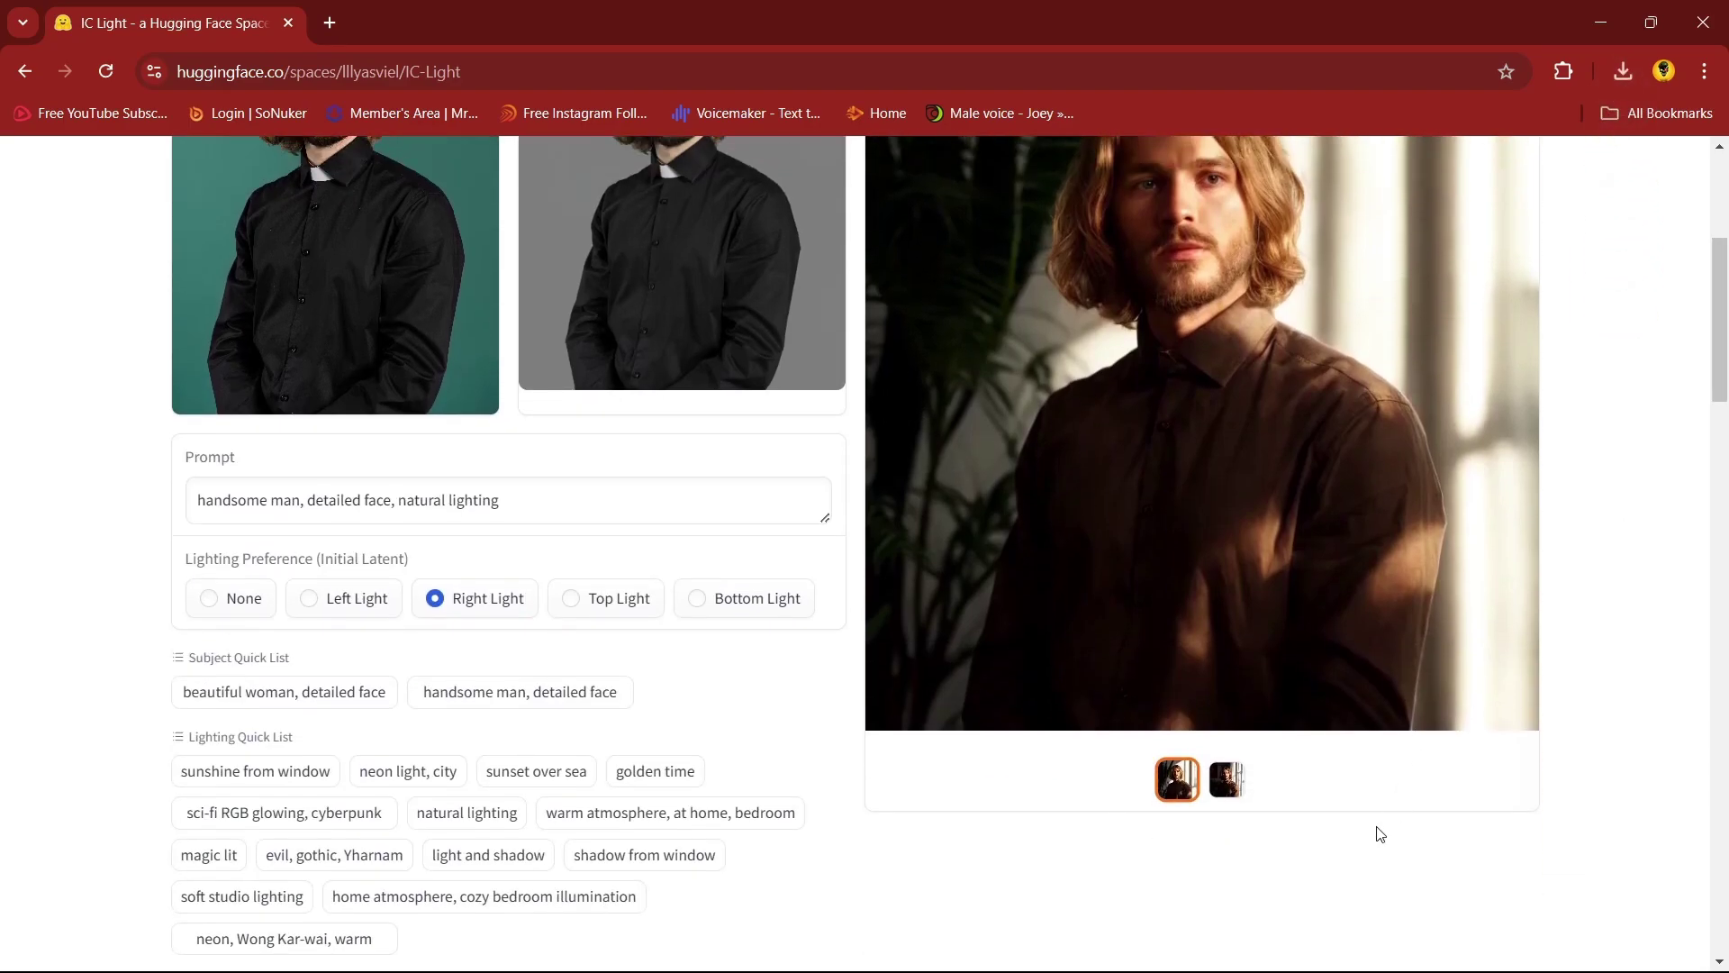
click(1228, 786)
scroll(1725, 376, up, 2)
scroll(1725, 377, down, 3)
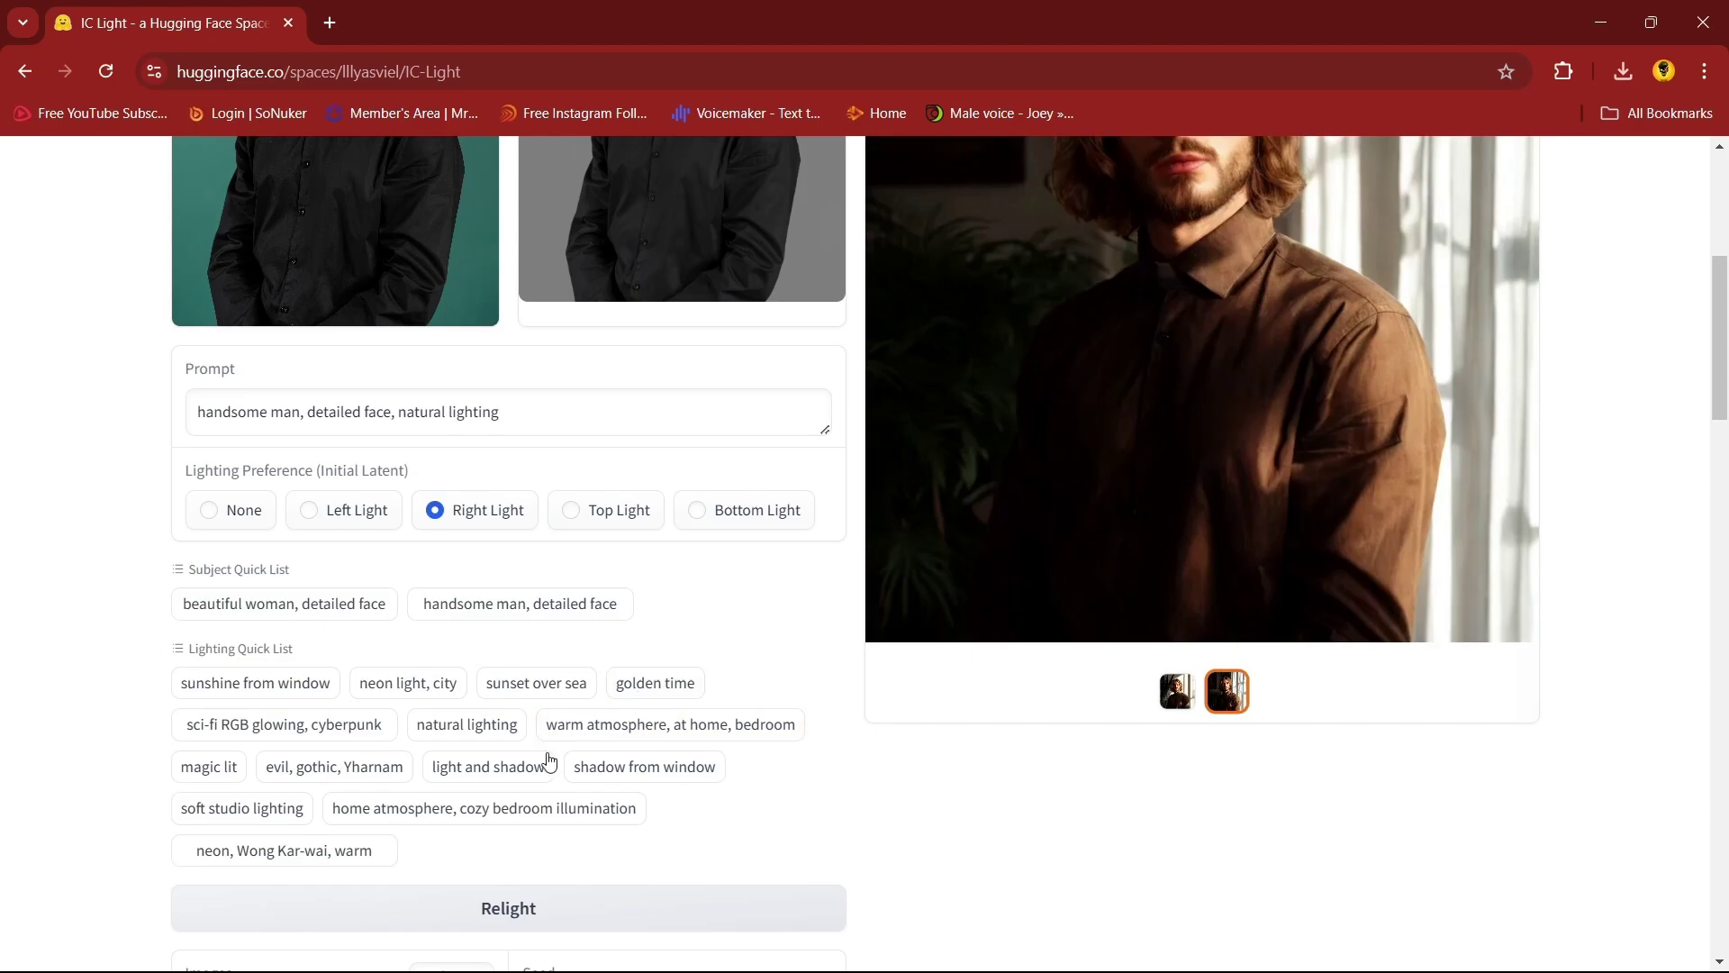
Swap the prompt's lighting to 'soft studio lighting' and run Relight again.
click(283, 816)
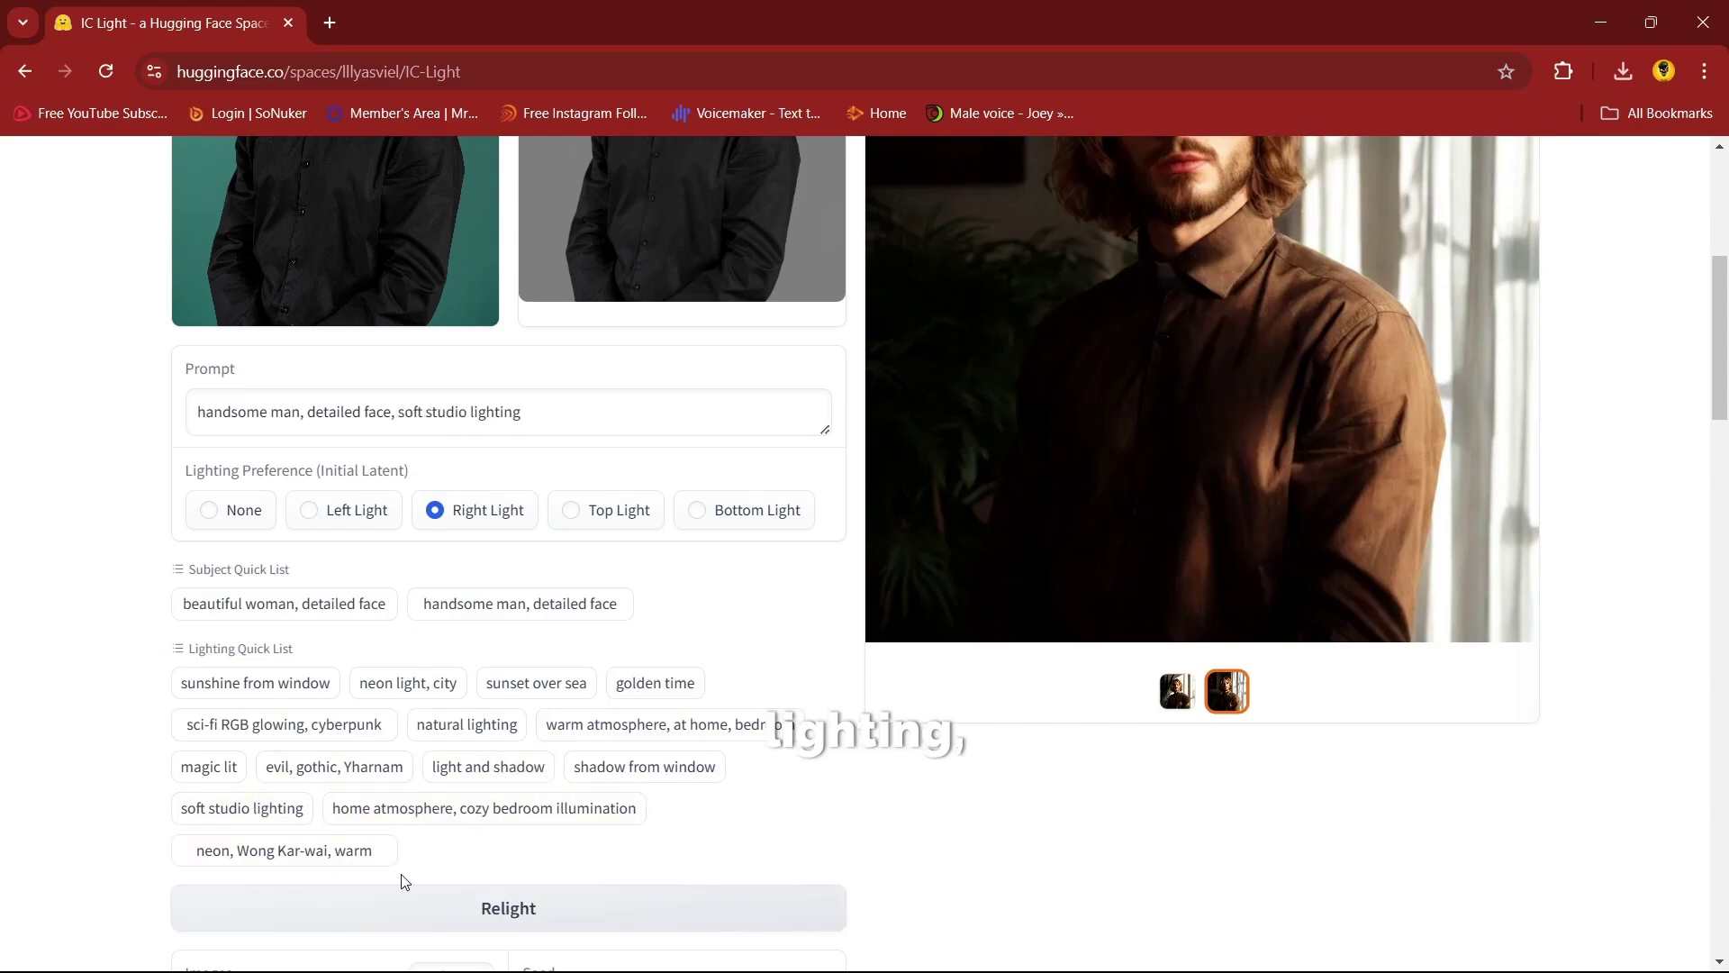
click(508, 908)
drag(1720, 366, 1725, 275)
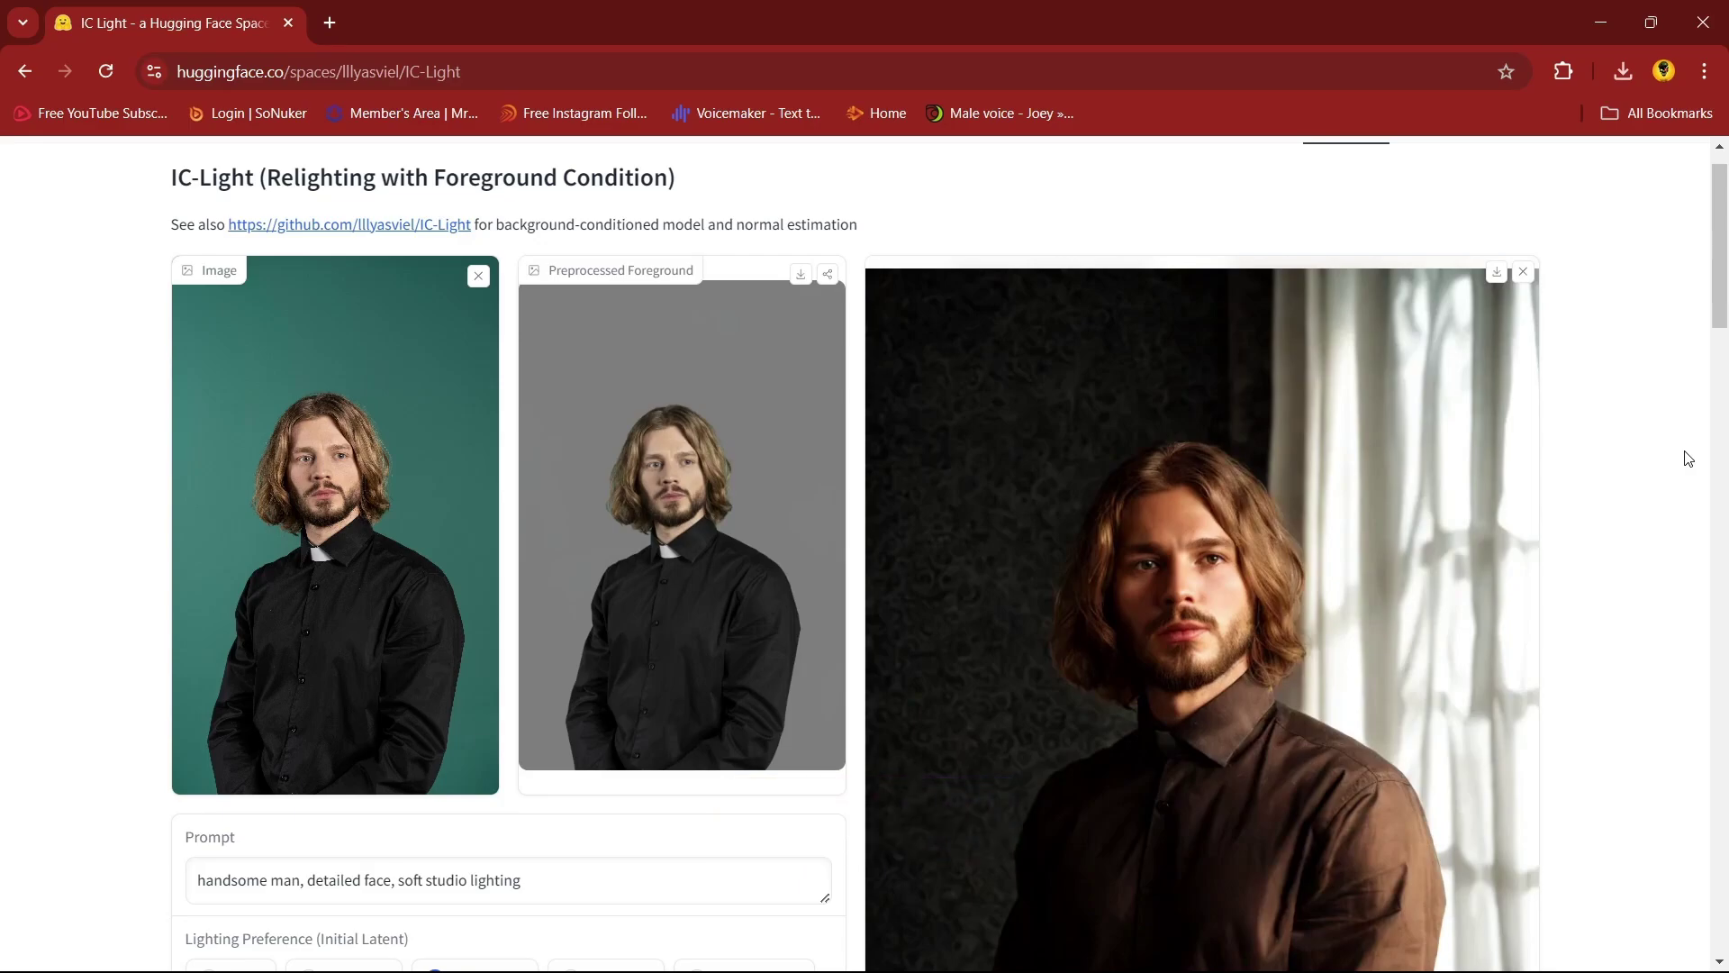
Show the first soft-studio result large in the gallery, then return to the page top.
drag(1722, 291, 1723, 359)
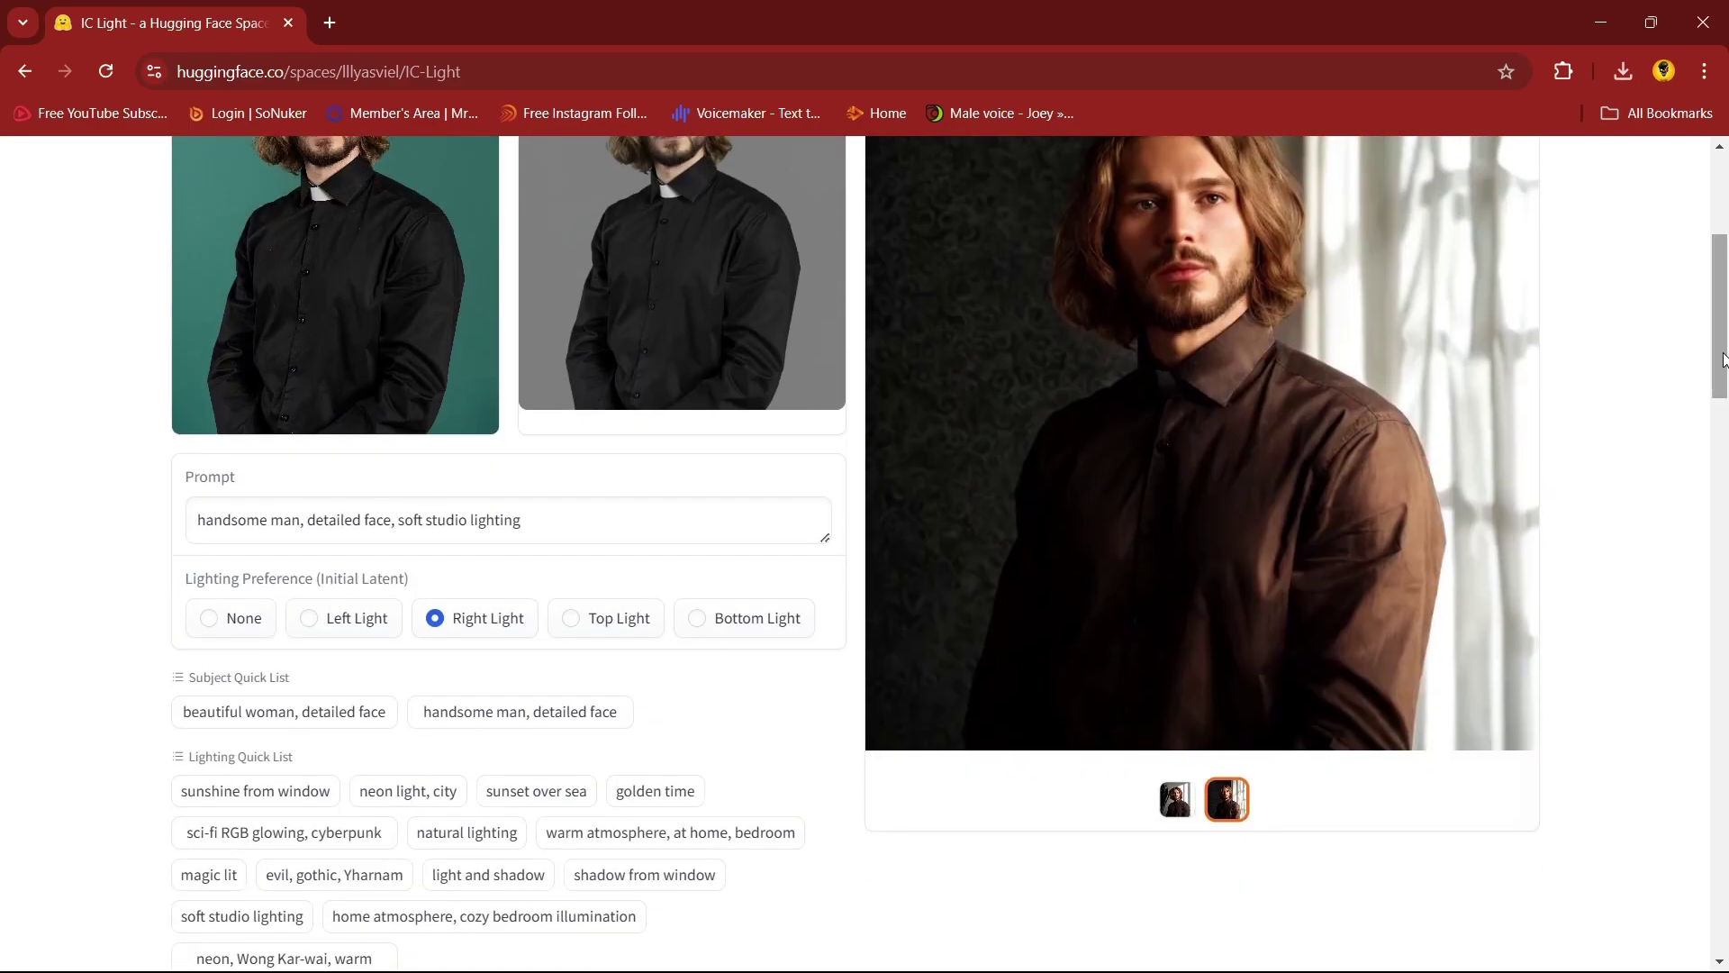
click(1177, 799)
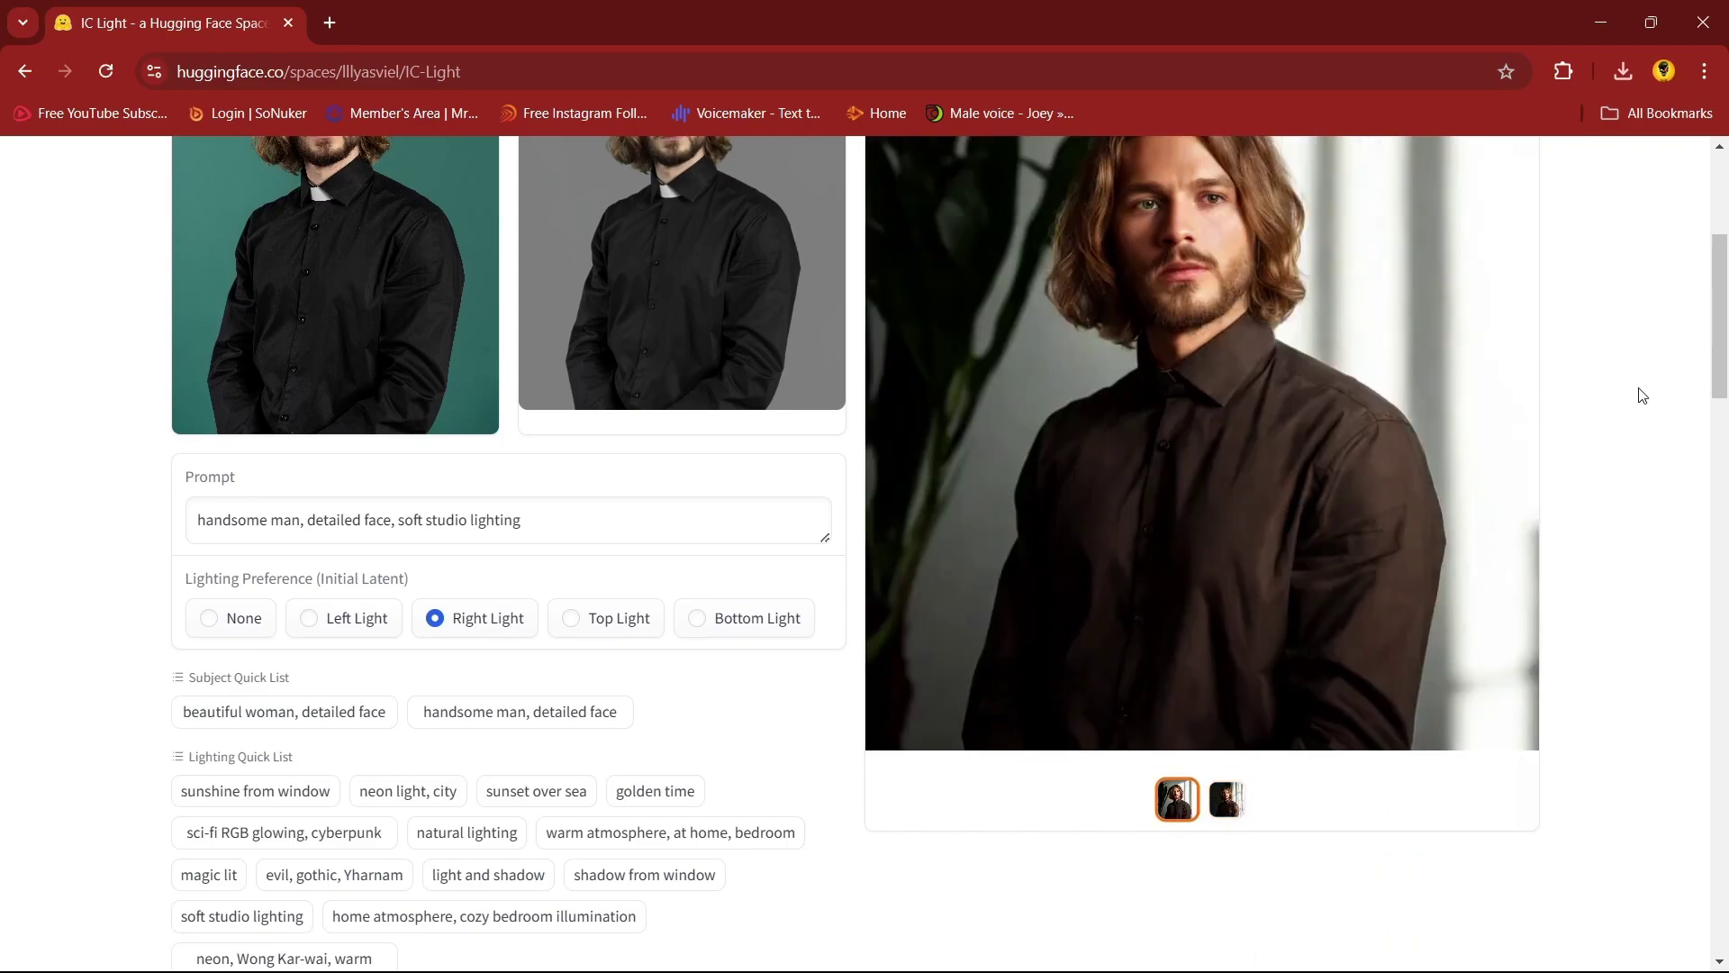
drag(1723, 347, 1725, 263)
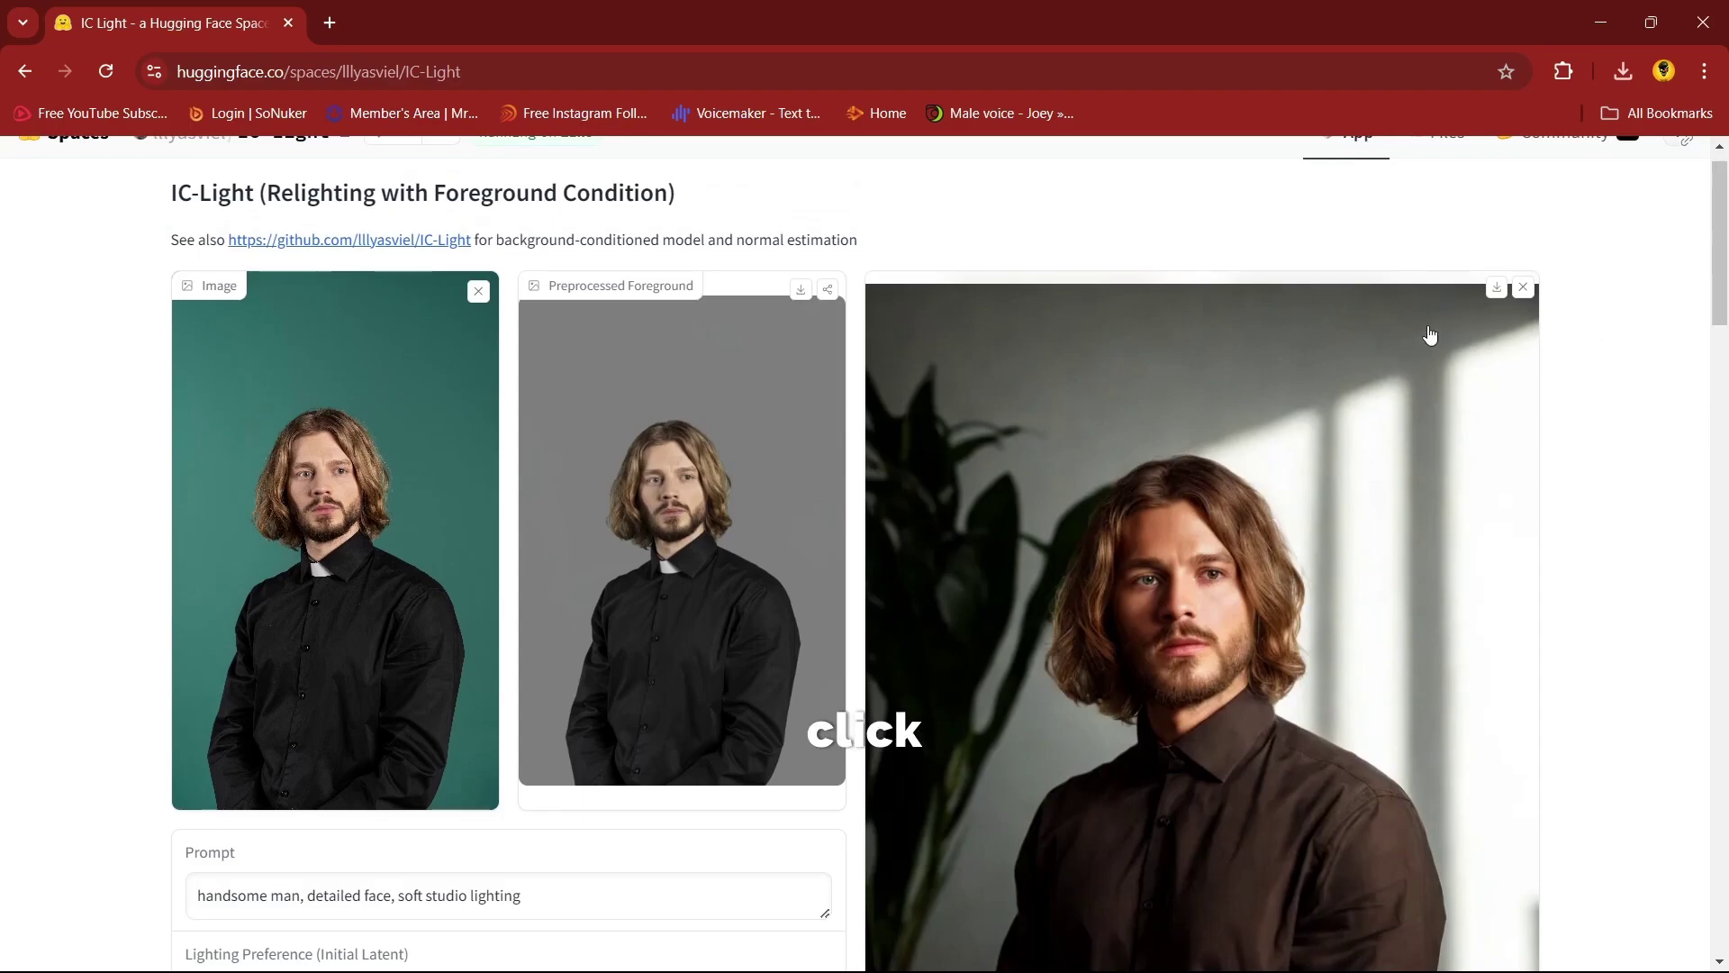
mouse_move(1720, 287)
mouse_down()
mouse_move(1722, 341)
mouse_move(1725, 268)
mouse_up()
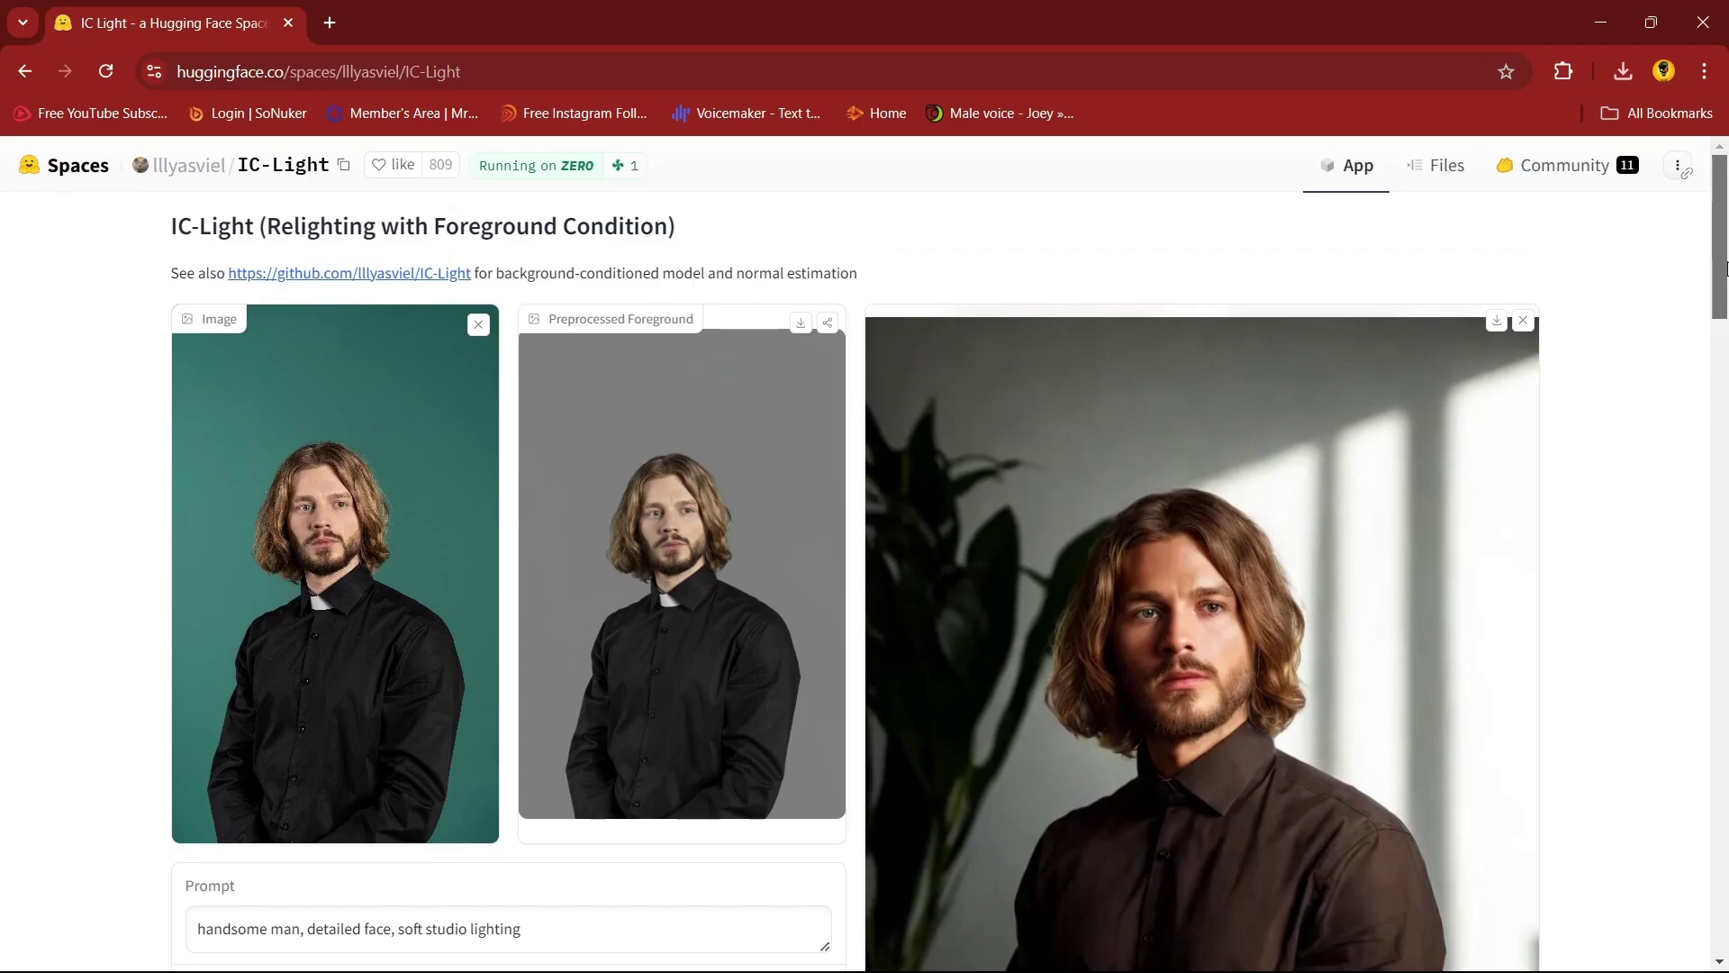
scroll(1568, 351, down, 5)
scroll(1409, 422, up, 1)
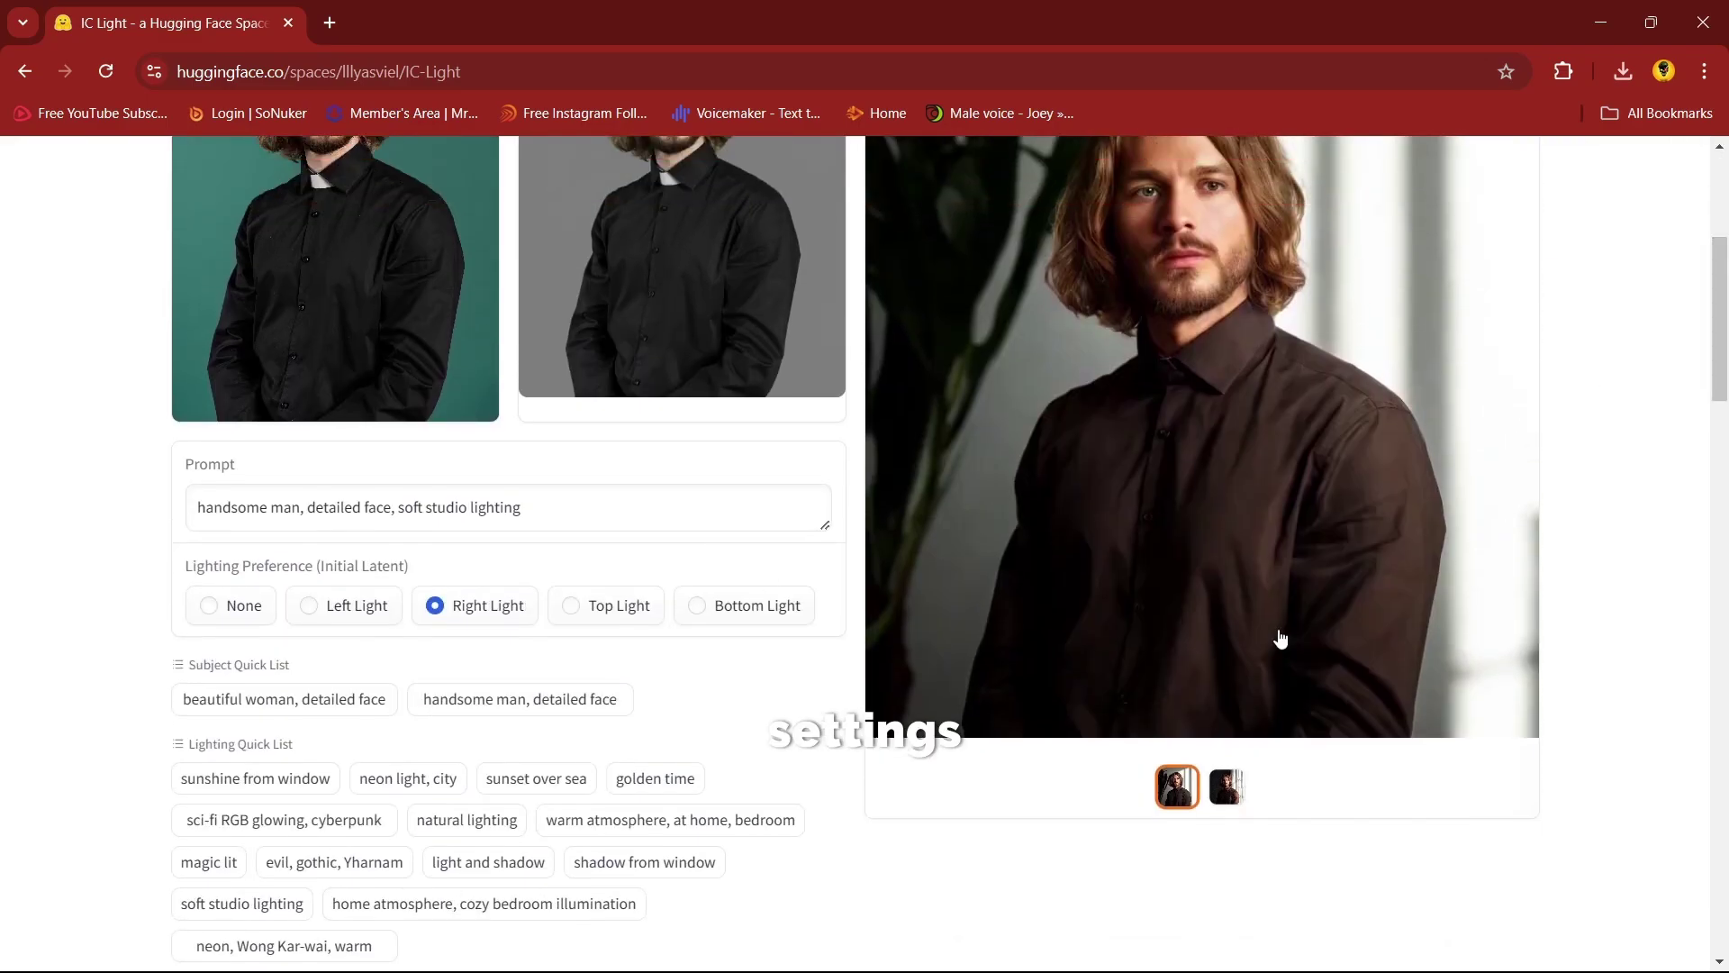
scroll(1705, 374, up, 4)
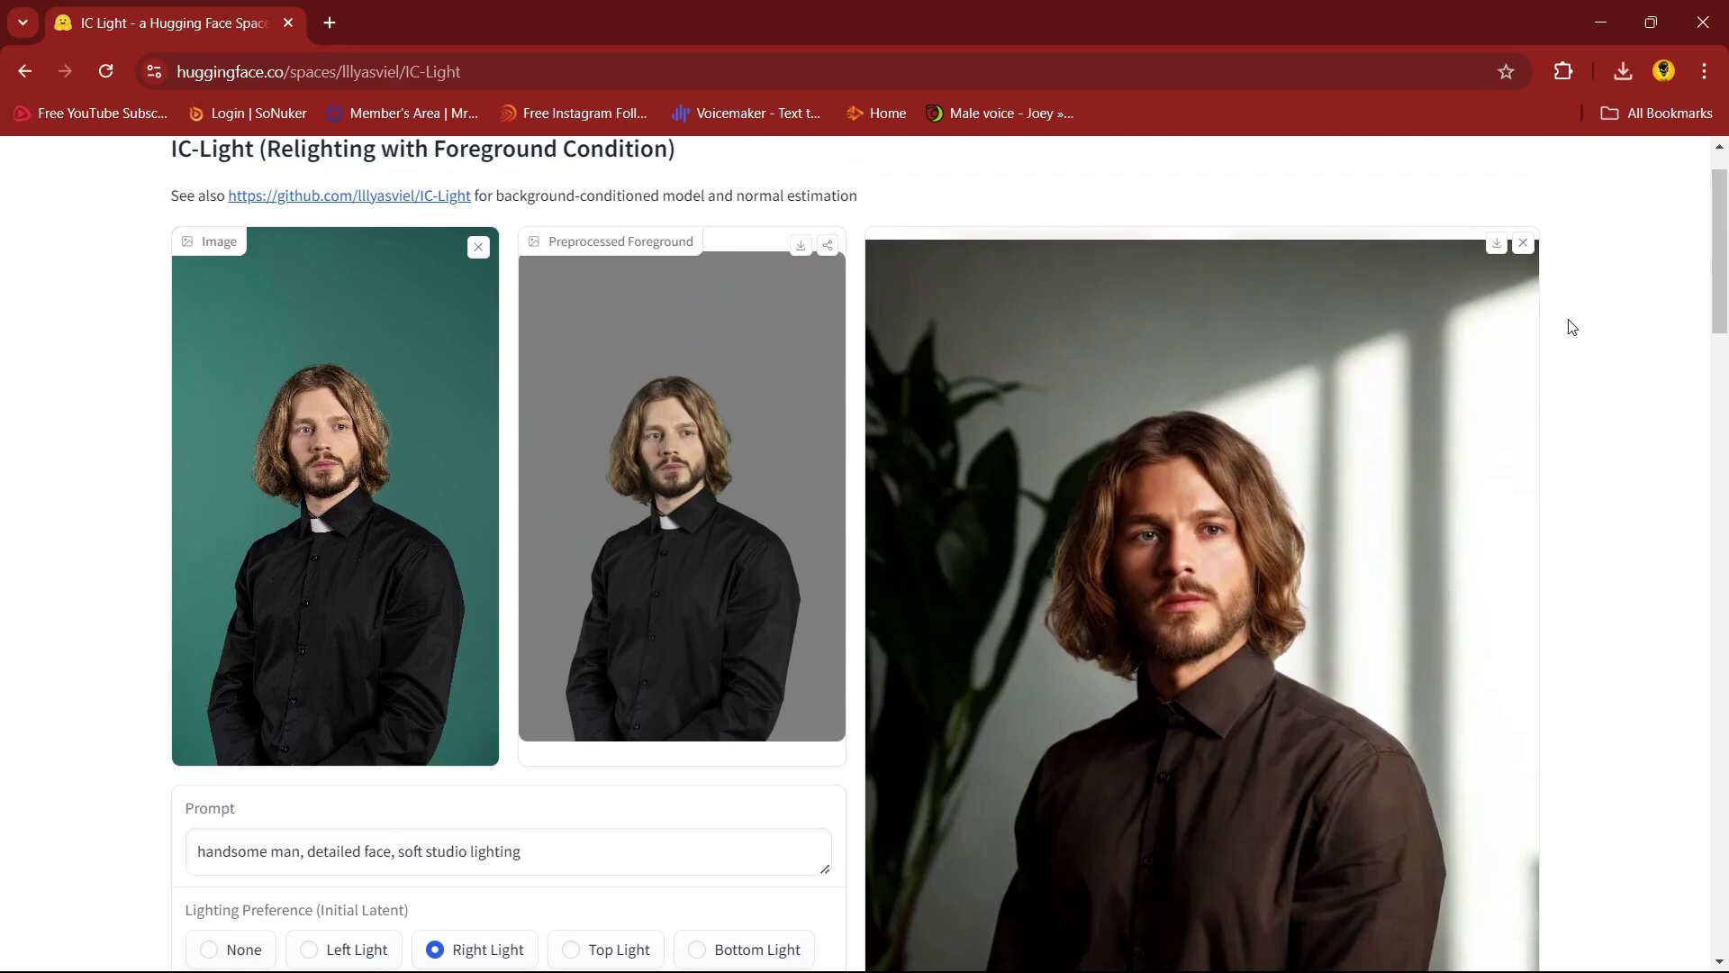
scroll(1725, 273, up, 1)
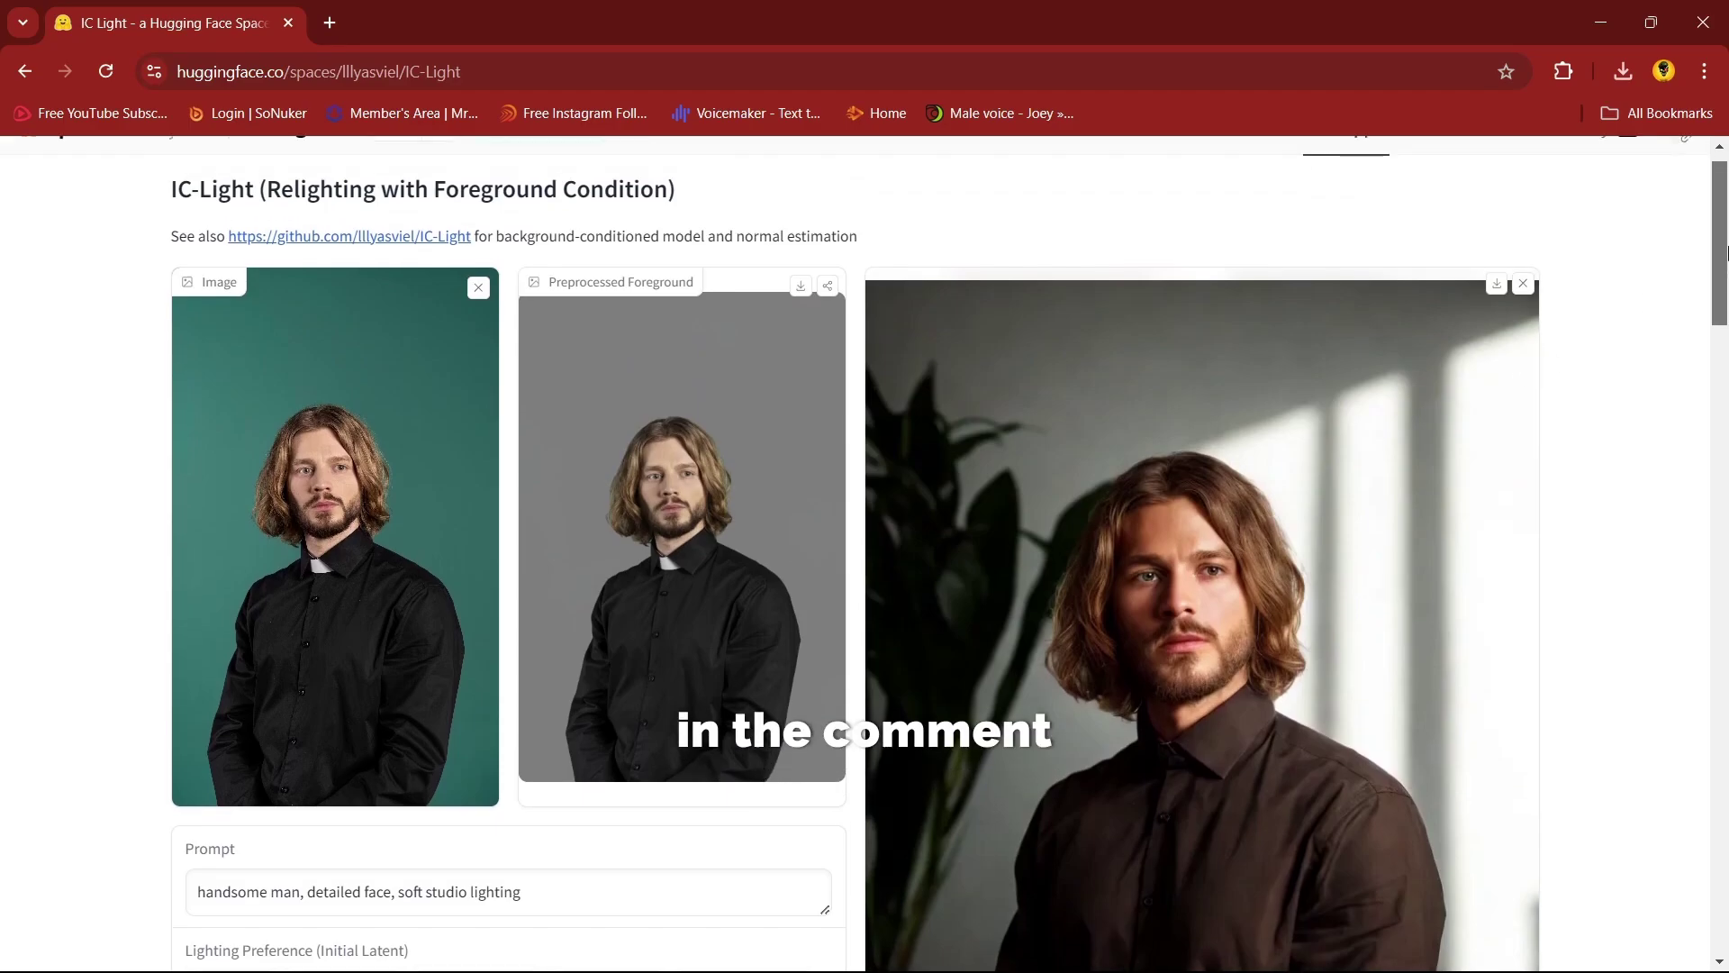